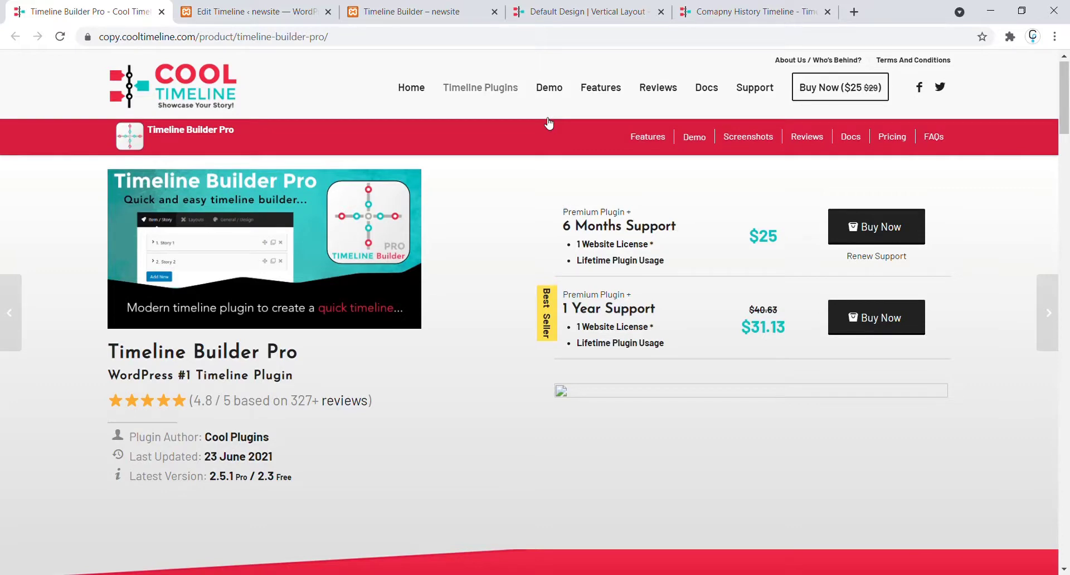
Browse the Default Design vertical Amazon timeline demo, then go to the WordPress dashboard.
{"action": "left_click", "coordinate": [580, 13]}
{"action": "scroll", "coordinate": [560, 223], "scroll_direction": "down", "scroll_amount": 2}
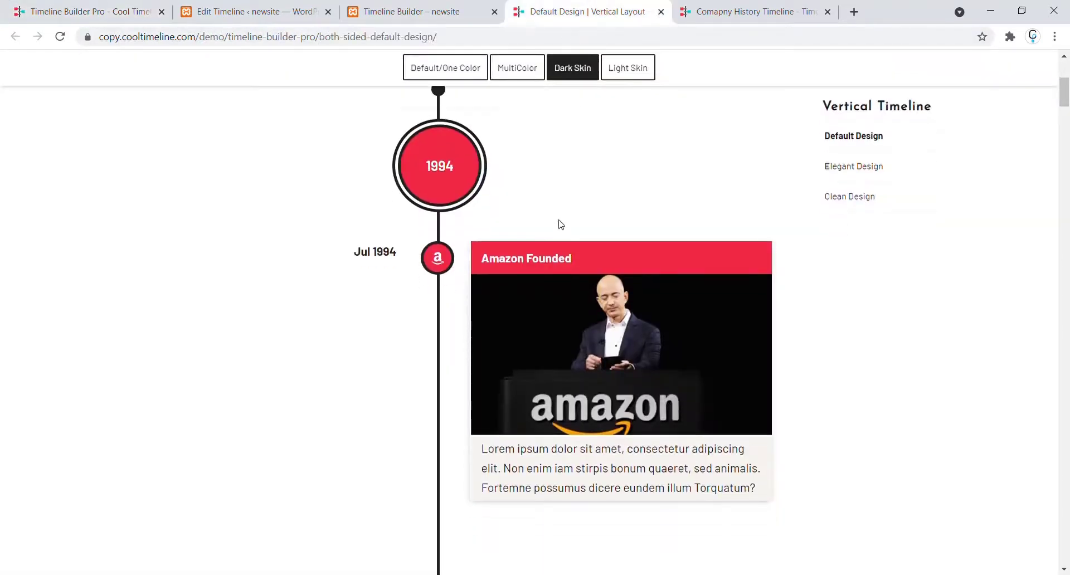
{"action": "scroll", "coordinate": [560, 222], "scroll_direction": "down", "scroll_amount": 4}
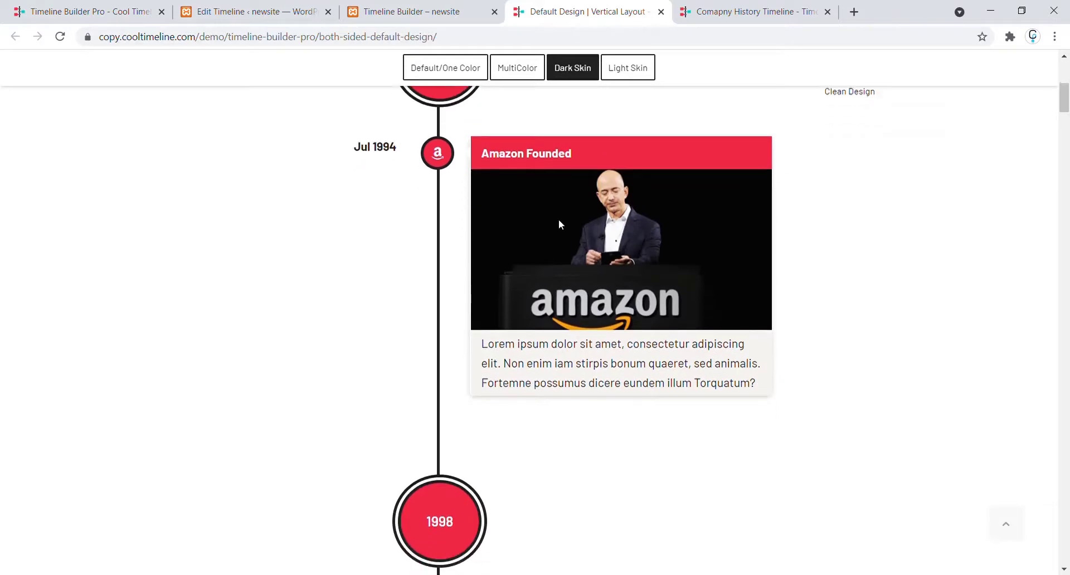
{"action": "scroll", "coordinate": [560, 223], "scroll_direction": "down", "scroll_amount": 4}
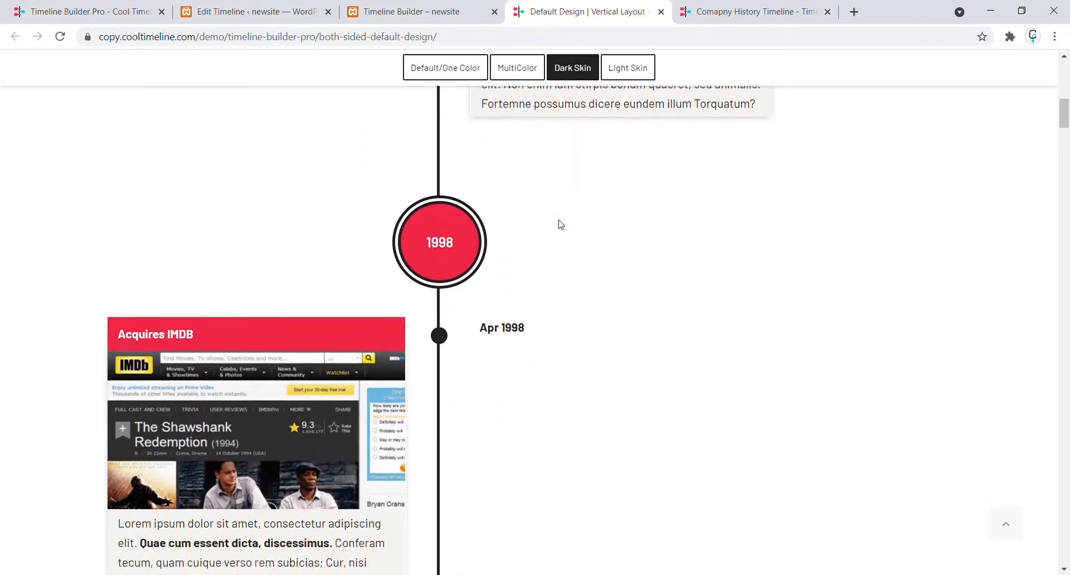
{"action": "scroll", "coordinate": [560, 224], "scroll_direction": "down", "scroll_amount": 2}
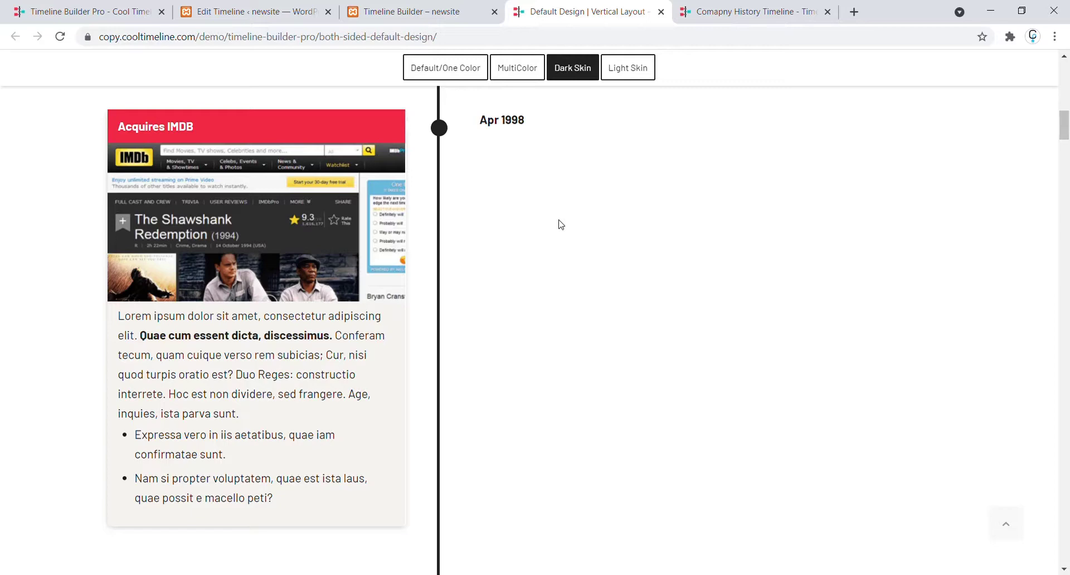
{"action": "scroll", "coordinate": [561, 224], "scroll_direction": "up", "scroll_amount": 10}
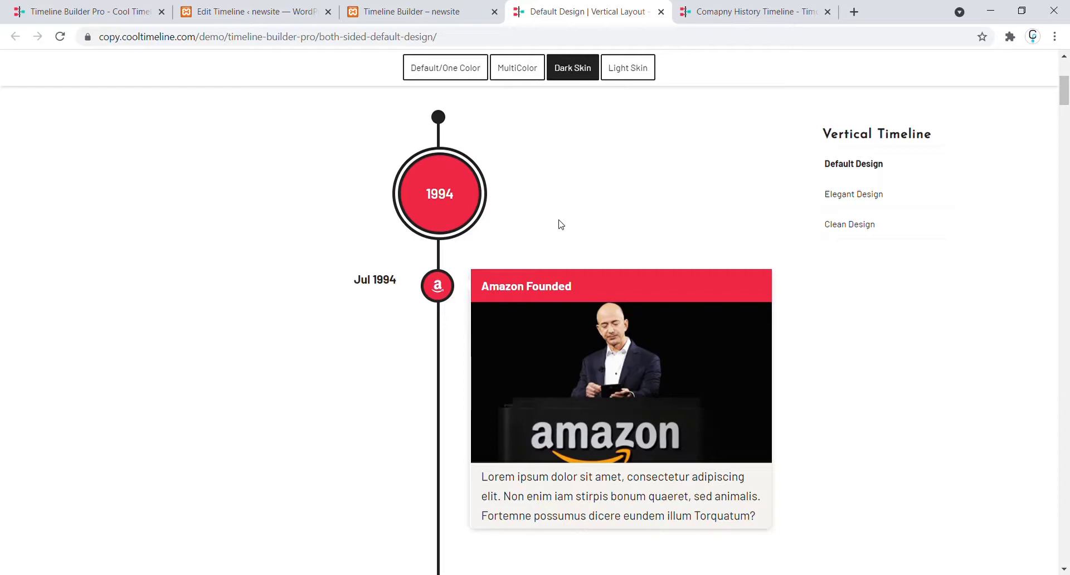
{"action": "left_click", "coordinate": [254, 11]}
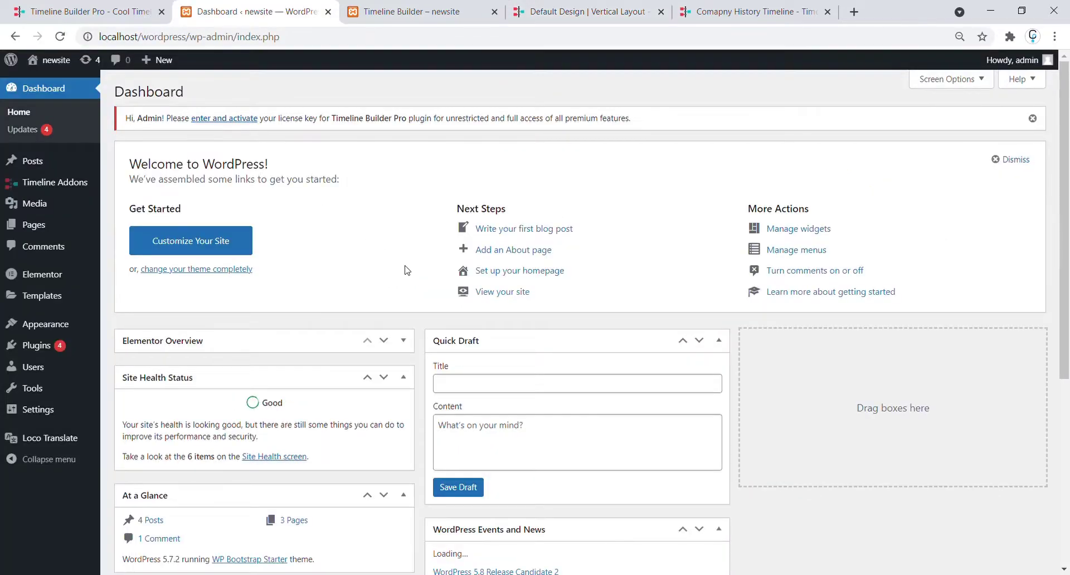
Open the saved timeline 'Timeline' from Timeline Addons > Timeline Builder for editing.
{"action": "mouse_move", "coordinate": [79, 193]}
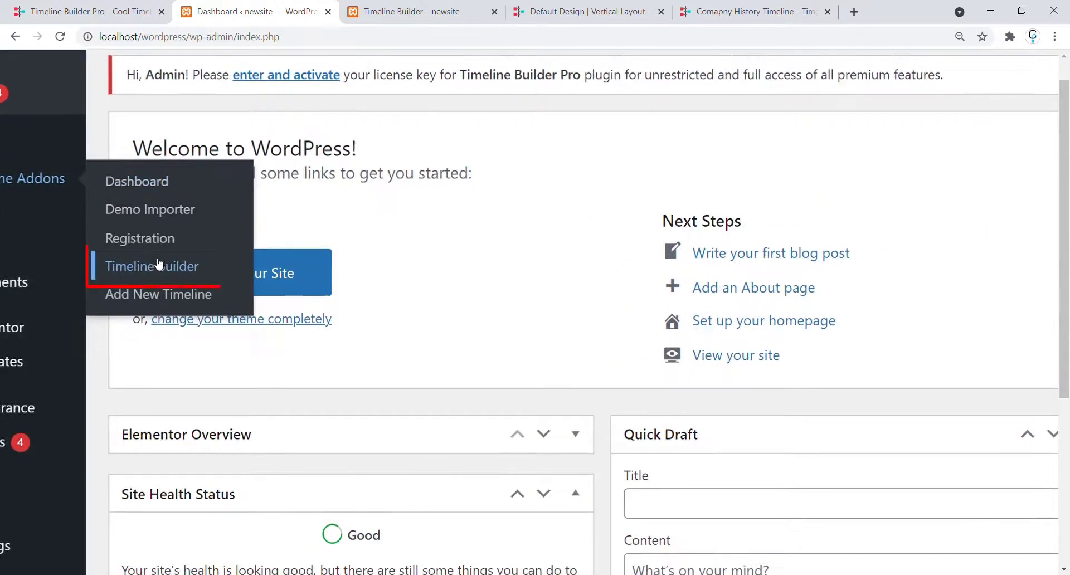
{"action": "left_click", "coordinate": [146, 236]}
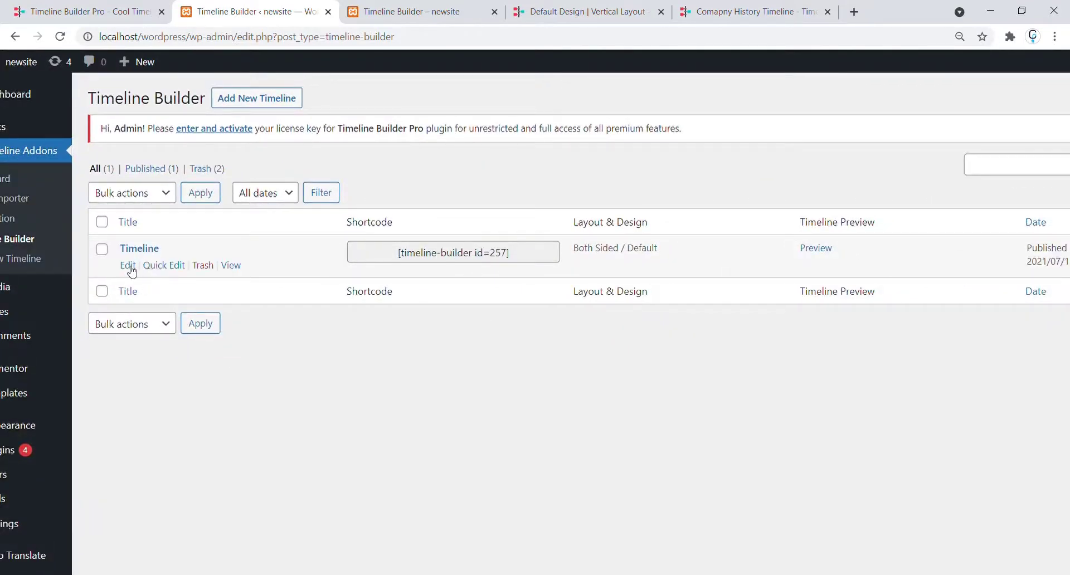
{"action": "left_click", "coordinate": [129, 265]}
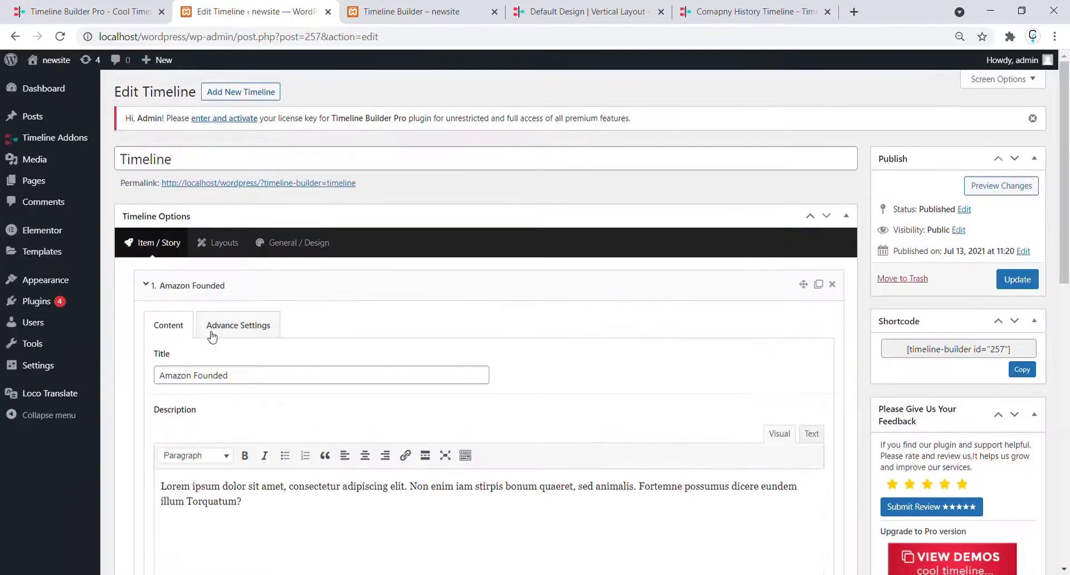
Collapse Amazon Founded, add a new empty story, then delete it again.
{"action": "left_click", "coordinate": [149, 285]}
{"action": "scroll", "coordinate": [279, 318], "scroll_direction": "down", "scroll_amount": 1}
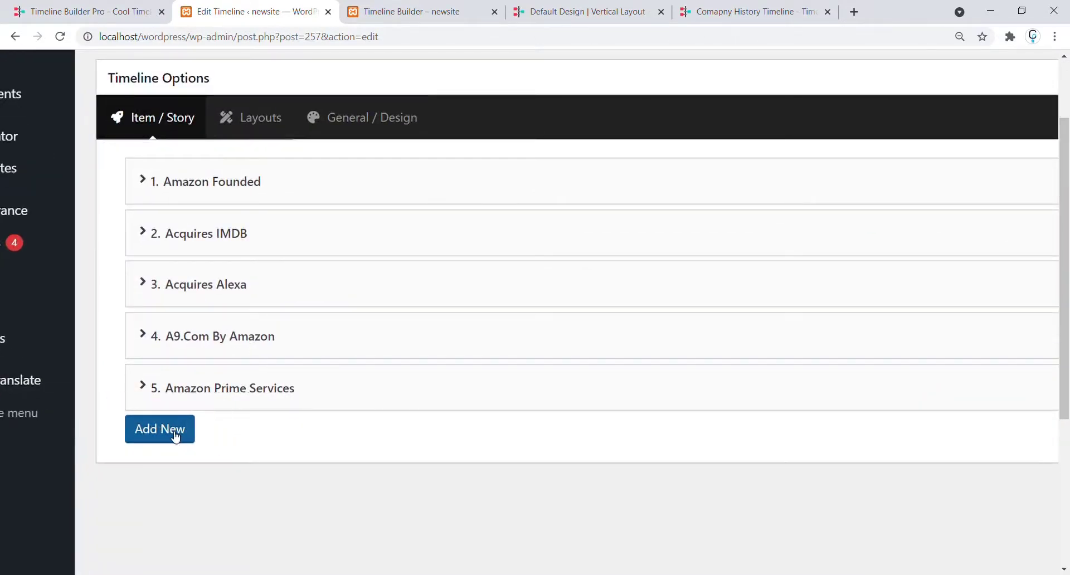
{"action": "left_click", "coordinate": [175, 436]}
{"action": "left_click", "coordinate": [175, 437]}
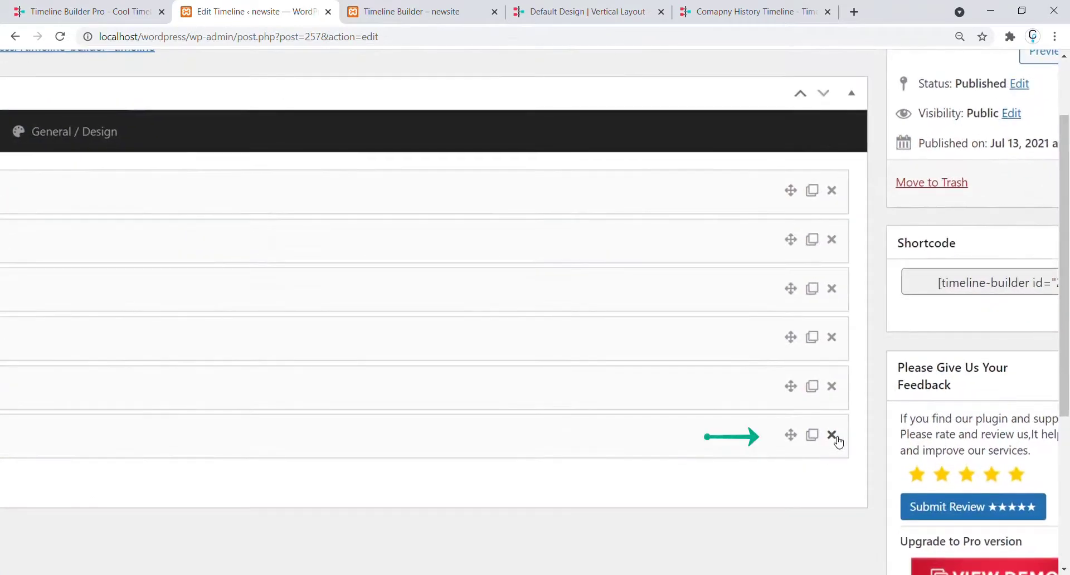
{"action": "left_click", "coordinate": [833, 436]}
{"action": "left_click", "coordinate": [603, 115]}
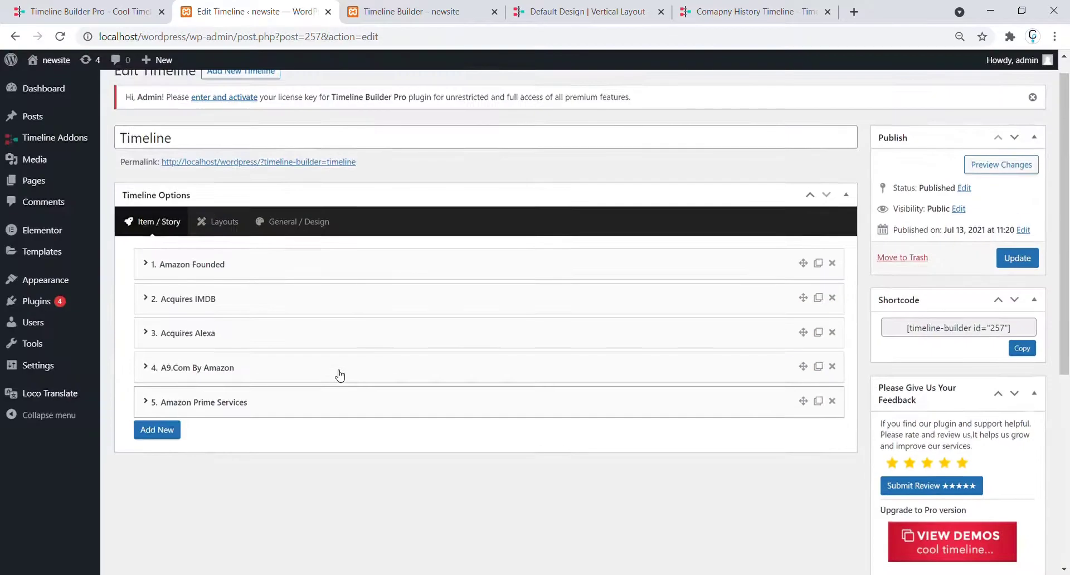
Move Amazon Prime Services up to third place and expand the Amazon Founded story.
{"action": "left_click_drag", "start_coordinate": [205, 407], "coordinate": [206, 361]}
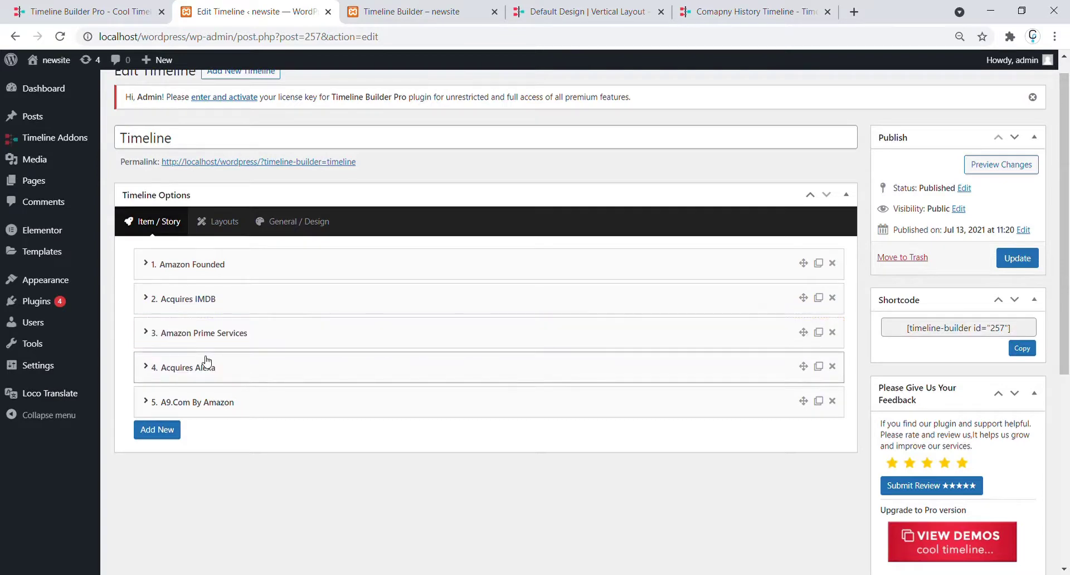
{"action": "left_click", "coordinate": [298, 268]}
{"action": "left_click_drag", "start_coordinate": [251, 354], "coordinate": [150, 360]}
Compare the Amazon Founded title with the demo card's title.
{"action": "left_click", "coordinate": [211, 388]}
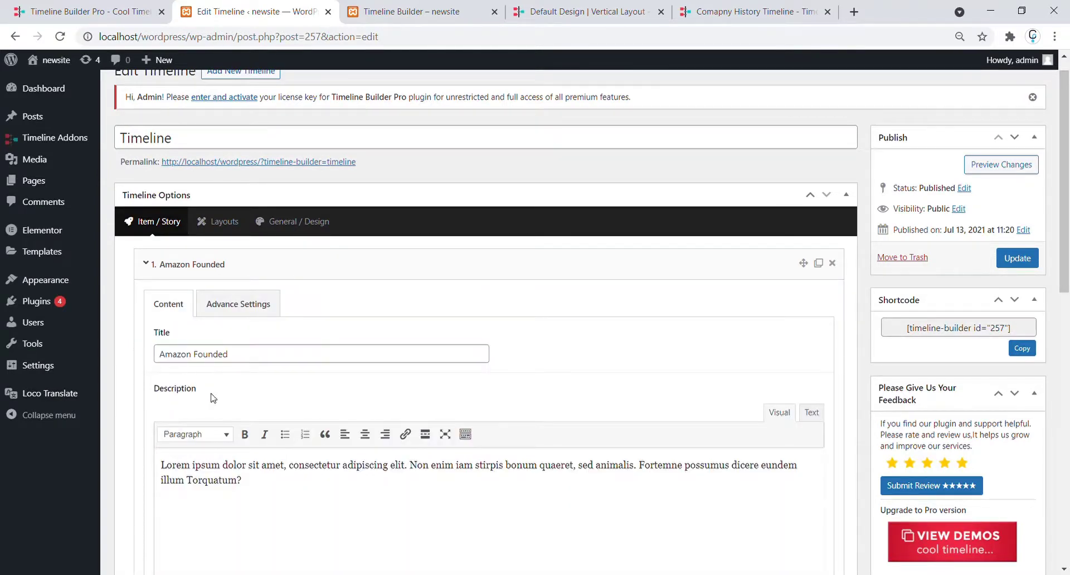
{"action": "left_click", "coordinate": [522, 11]}
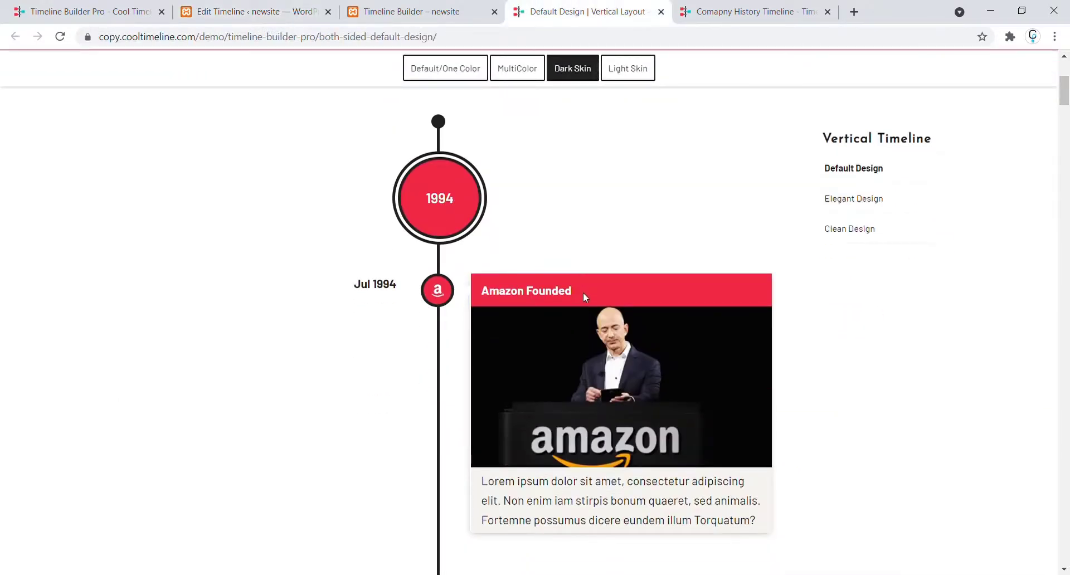
{"action": "left_click_drag", "start_coordinate": [583, 292], "coordinate": [489, 302]}
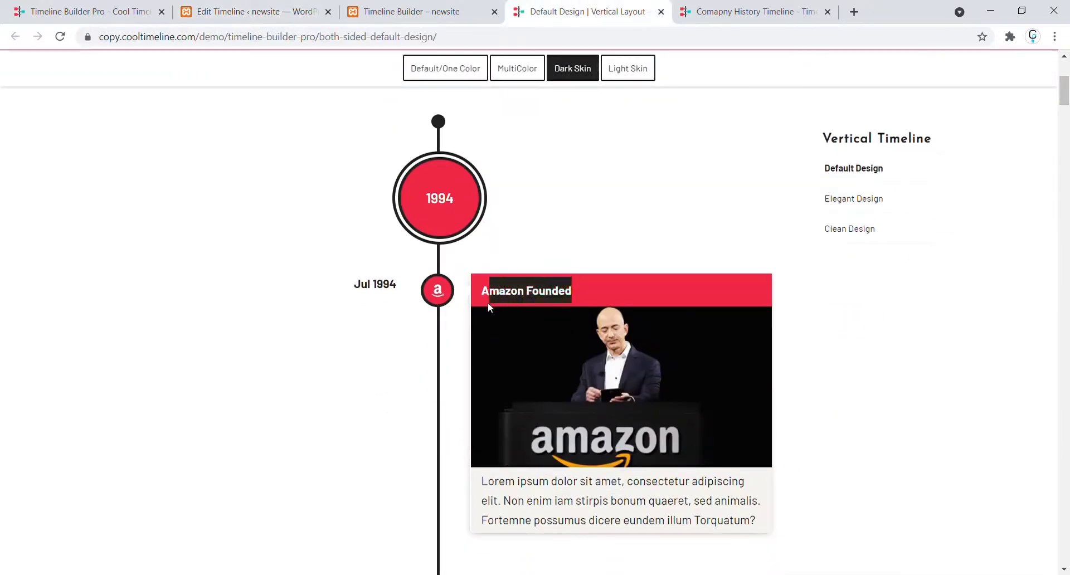
{"action": "left_click", "coordinate": [503, 270]}
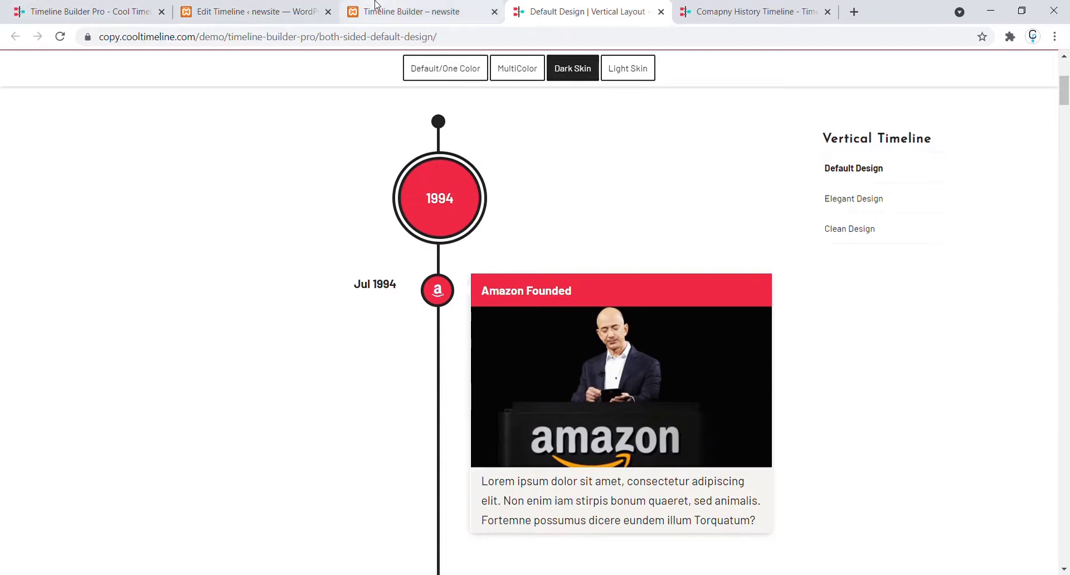
{"action": "left_click", "coordinate": [268, 11]}
Compare the Amazon Founded description paragraph with the demo card's description.
{"action": "scroll", "coordinate": [294, 290], "scroll_direction": "down", "scroll_amount": 3}
{"action": "triple_click", "coordinate": [212, 396]}
{"action": "left_click", "coordinate": [305, 423]}
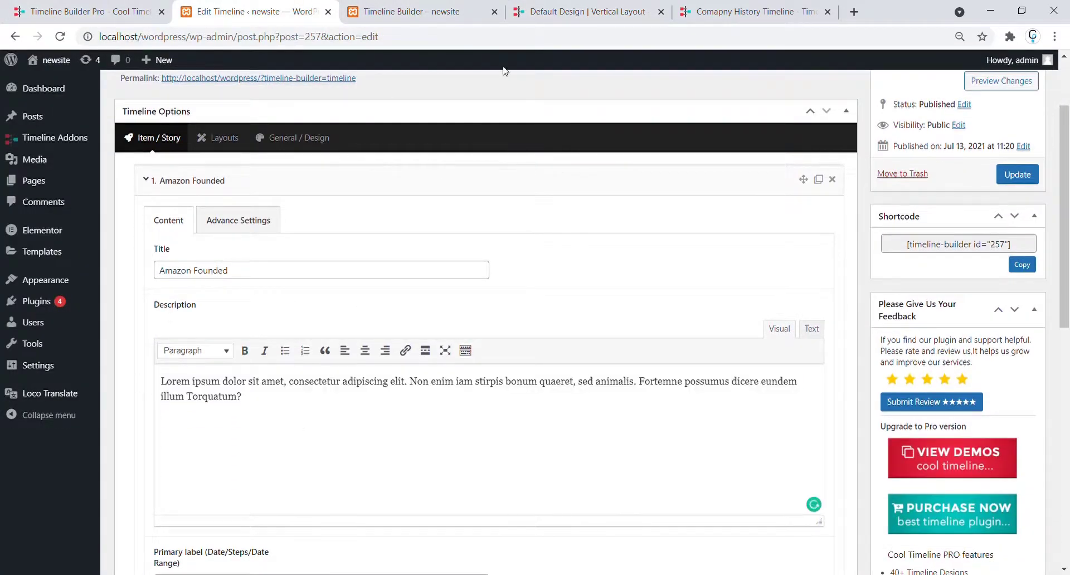
{"action": "left_click", "coordinate": [558, 11]}
{"action": "scroll", "coordinate": [562, 258], "scroll_direction": "down", "scroll_amount": 2}
{"action": "left_click_drag", "start_coordinate": [481, 352], "coordinate": [755, 406]}
{"action": "left_click", "coordinate": [487, 310]}
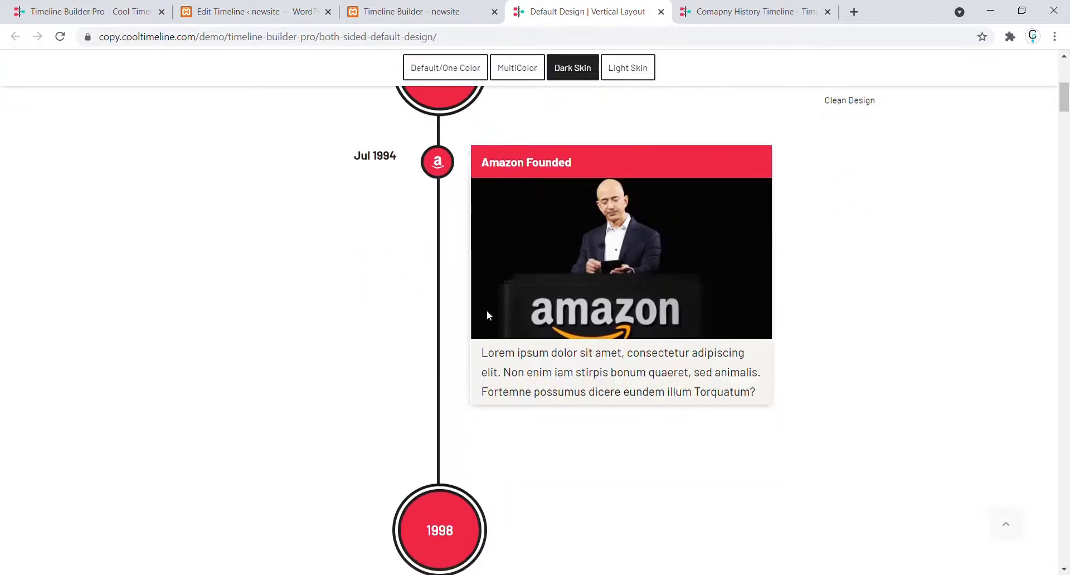
{"action": "left_click", "coordinate": [245, 10]}
Compare the July 1994 primary label with the demo's Jul 1994 date label.
{"action": "scroll", "coordinate": [252, 282], "scroll_direction": "down", "scroll_amount": 3}
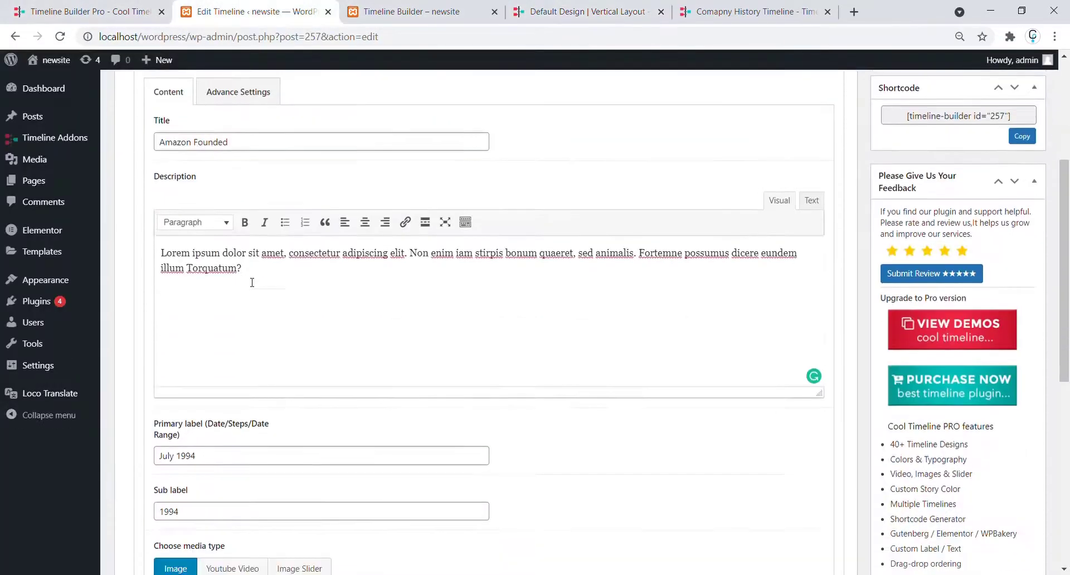
{"action": "scroll", "coordinate": [252, 282], "scroll_direction": "down", "scroll_amount": 2}
{"action": "triple_click", "coordinate": [216, 365]}
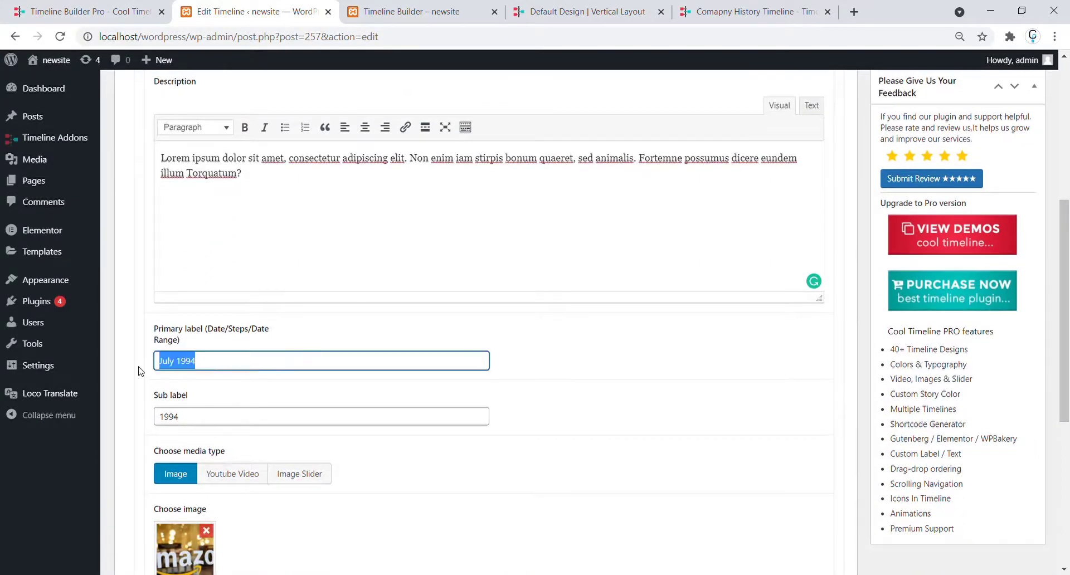
{"action": "left_click", "coordinate": [324, 323]}
{"action": "left_click", "coordinate": [534, 10]}
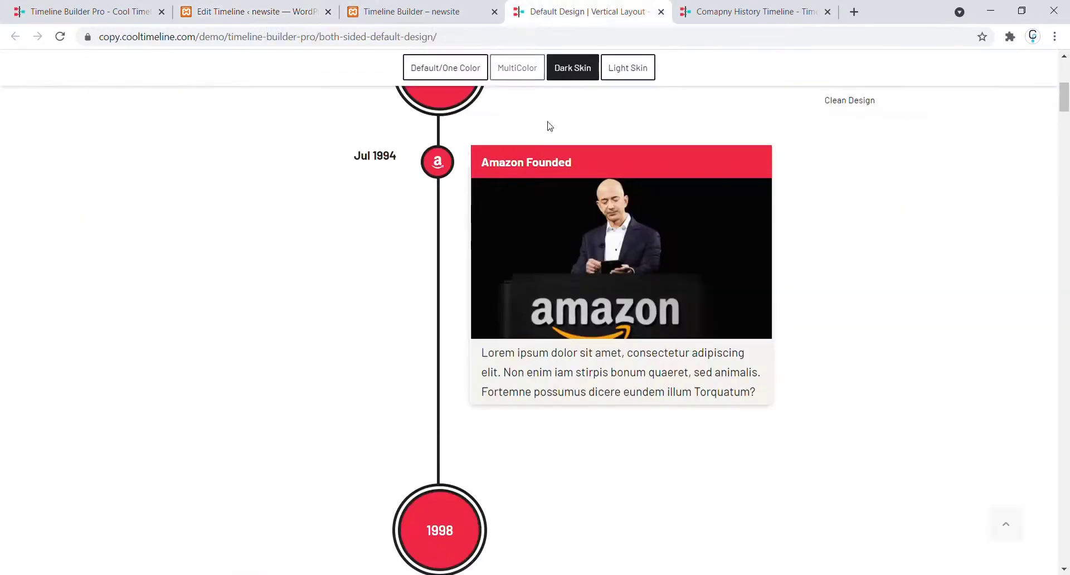
{"action": "left_click_drag", "start_coordinate": [406, 159], "coordinate": [351, 162]}
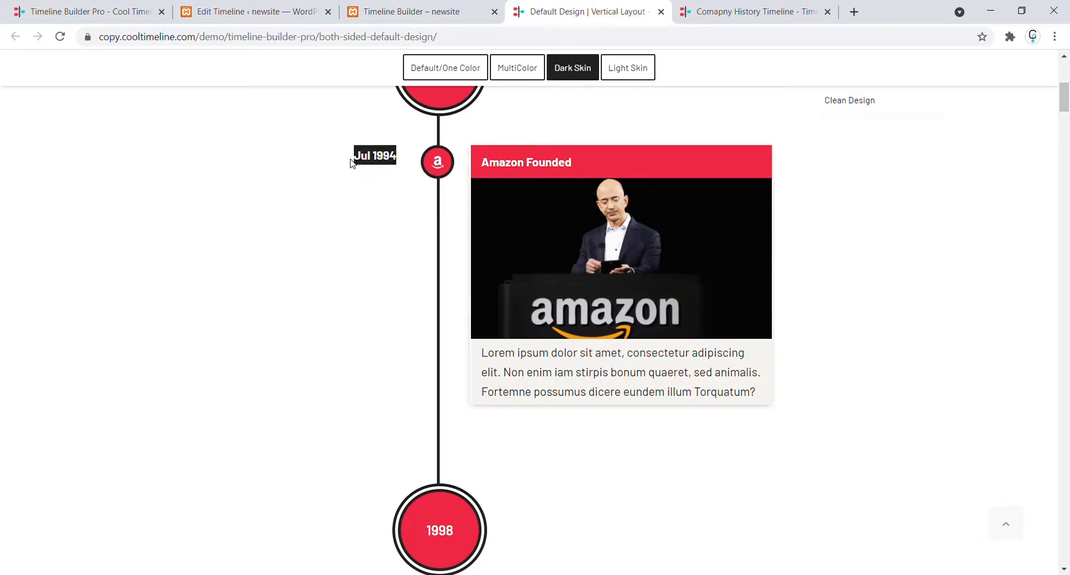
{"action": "left_click", "coordinate": [248, 6]}
Check the story's image against the demo card.
{"action": "scroll", "coordinate": [232, 245], "scroll_direction": "down", "scroll_amount": 1}
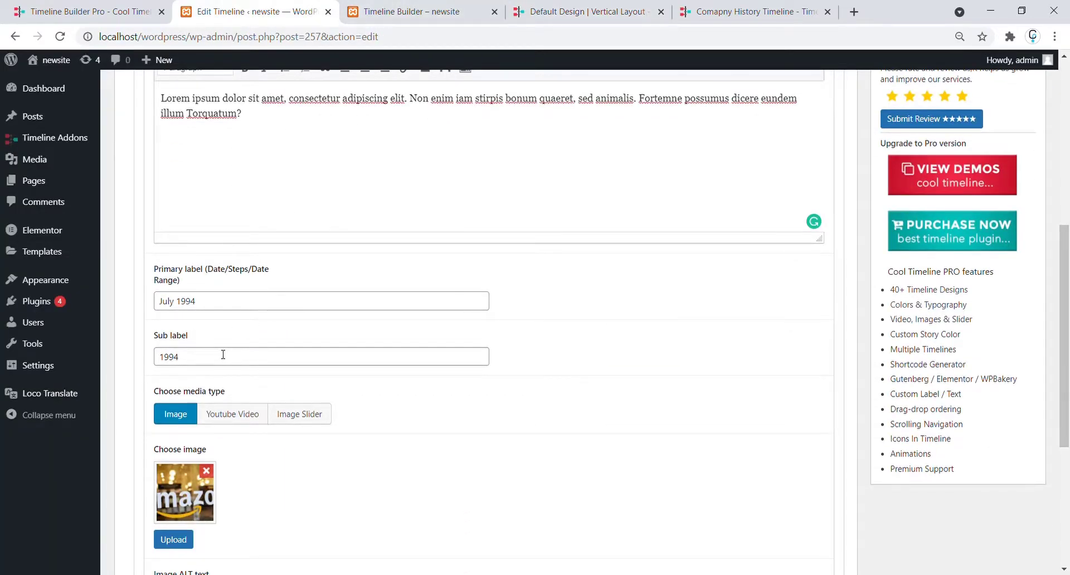
{"action": "scroll", "coordinate": [223, 355], "scroll_direction": "down", "scroll_amount": 1}
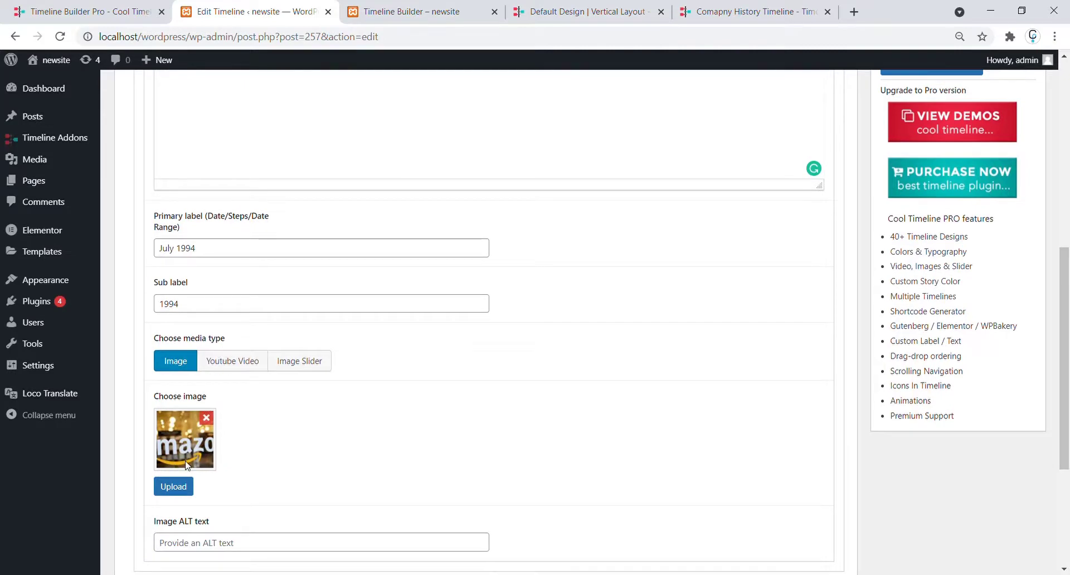
{"action": "left_click", "coordinate": [577, 8]}
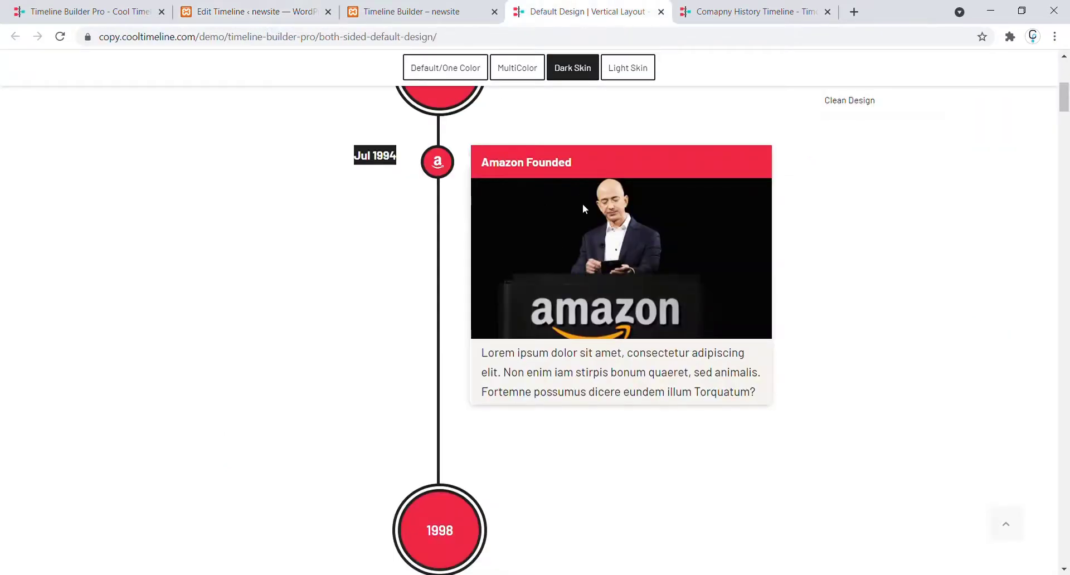
{"action": "left_click", "coordinate": [257, 11]}
Set Amazon Founded's Display Icon to SHOW and choose the Amazon logo icon.
{"action": "left_click", "coordinate": [245, 158]}
{"action": "scroll", "coordinate": [177, 385], "scroll_direction": "down", "scroll_amount": 2}
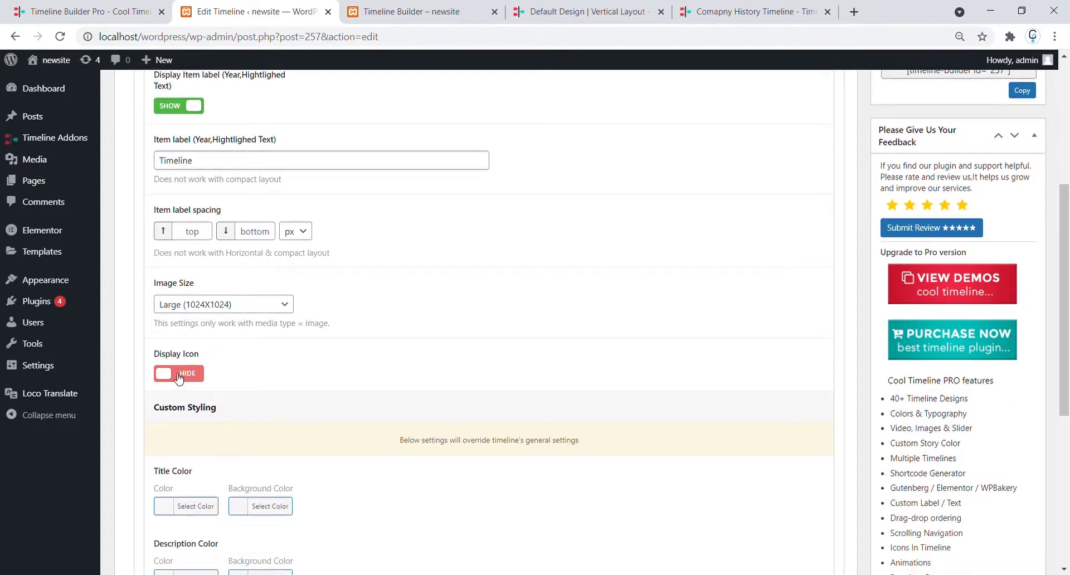
{"action": "left_click", "coordinate": [178, 378]}
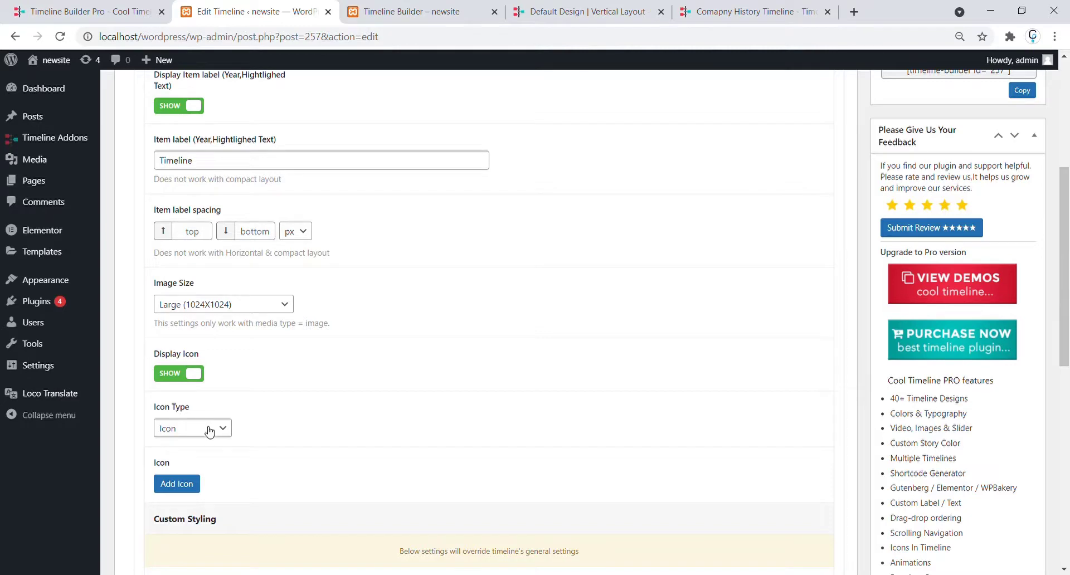
{"action": "scroll", "coordinate": [209, 430], "scroll_direction": "down", "scroll_amount": 2}
{"action": "left_click", "coordinate": [176, 402]}
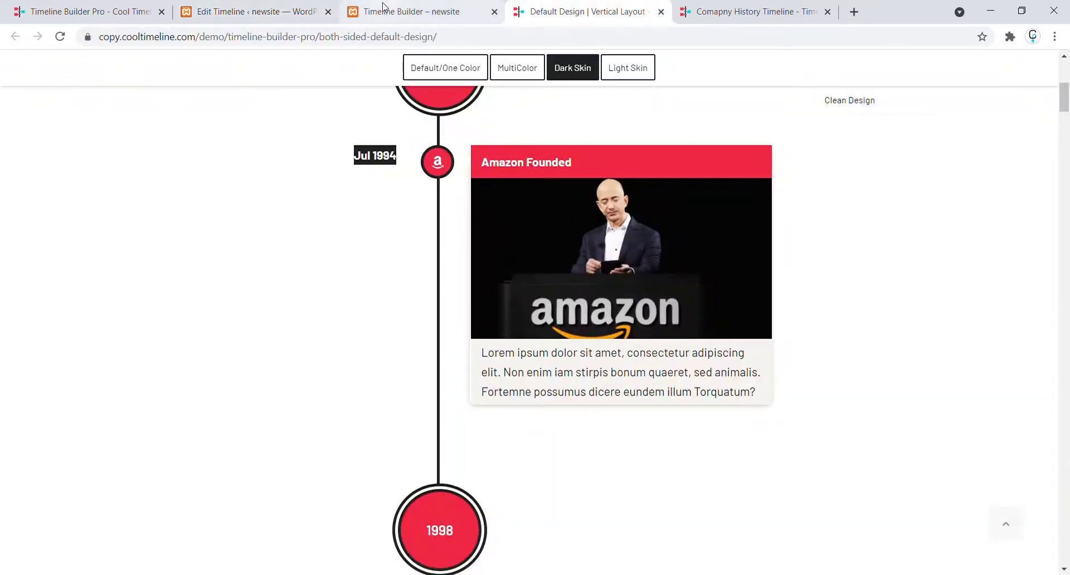
{"action": "left_click", "coordinate": [309, 9]}
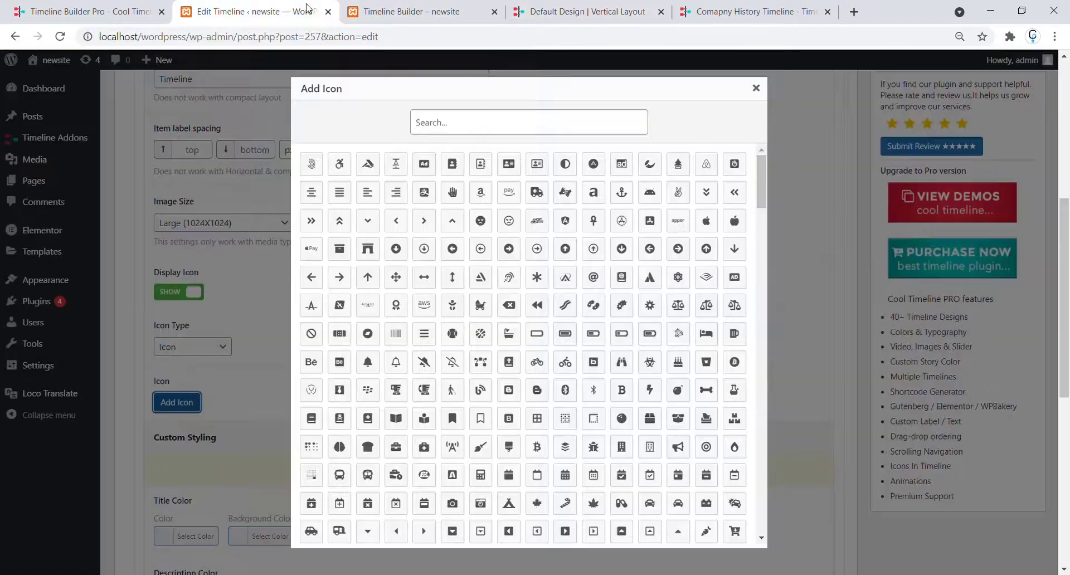
{"action": "left_click", "coordinate": [482, 201]}
{"action": "scroll", "coordinate": [420, 303], "scroll_direction": "up", "scroll_amount": 2}
{"action": "left_click", "coordinate": [306, 113]}
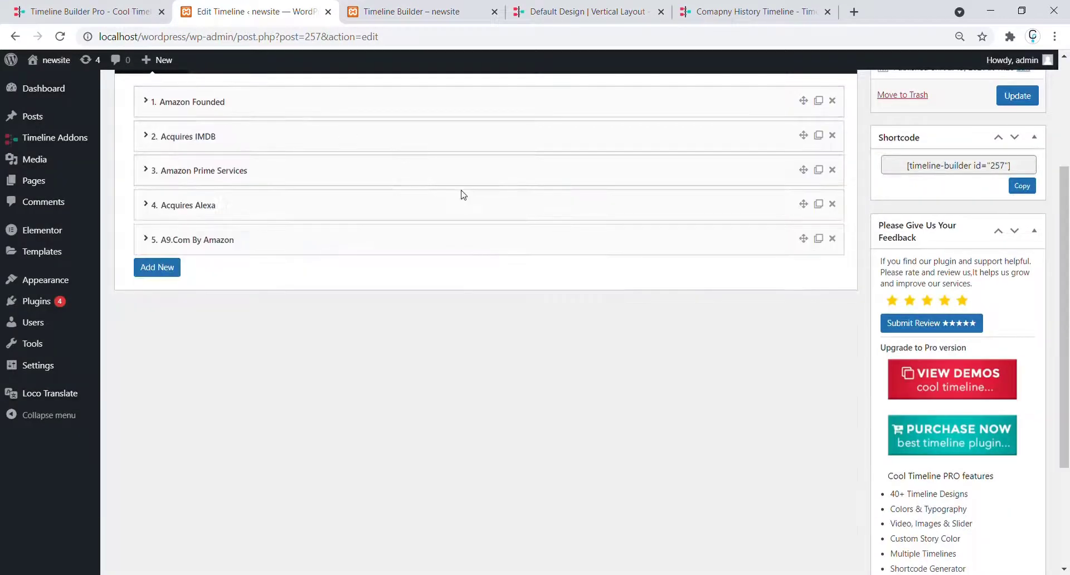
{"action": "scroll", "coordinate": [974, 302], "scroll_direction": "up", "scroll_amount": 2}
Update the timeline, copy its [timeline-builder id="257"] shortcode, and update the page.
{"action": "left_click", "coordinate": [1021, 189]}
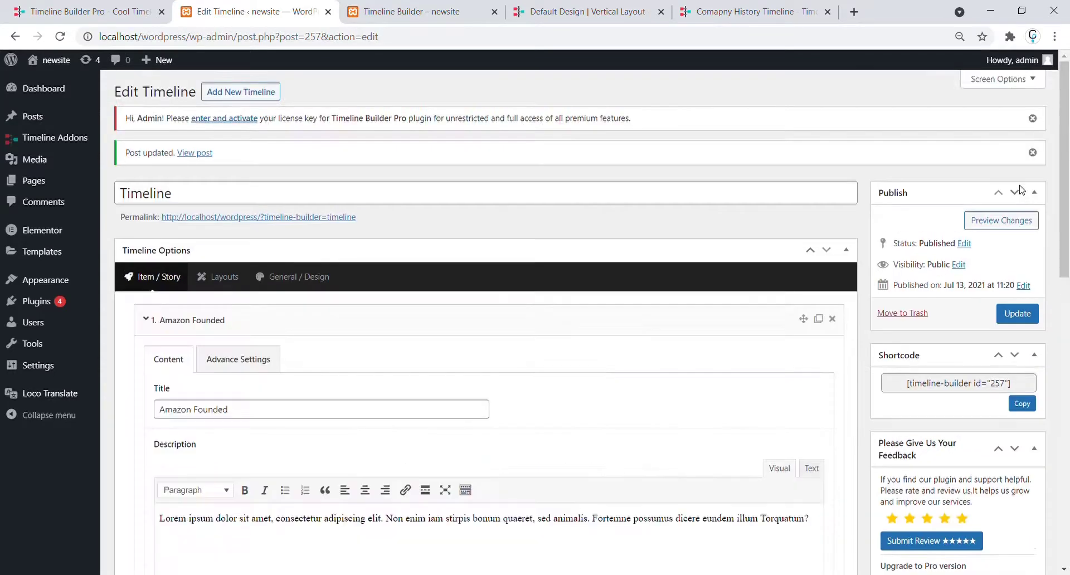
{"action": "triple_click", "coordinate": [958, 386]}
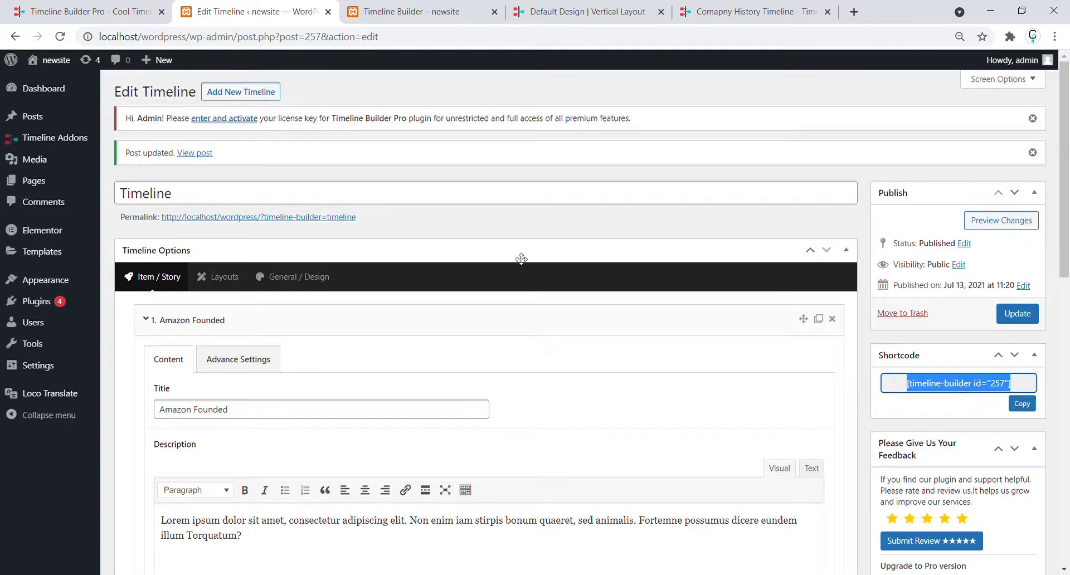
{"action": "mouse_move", "coordinate": [72, 181]}
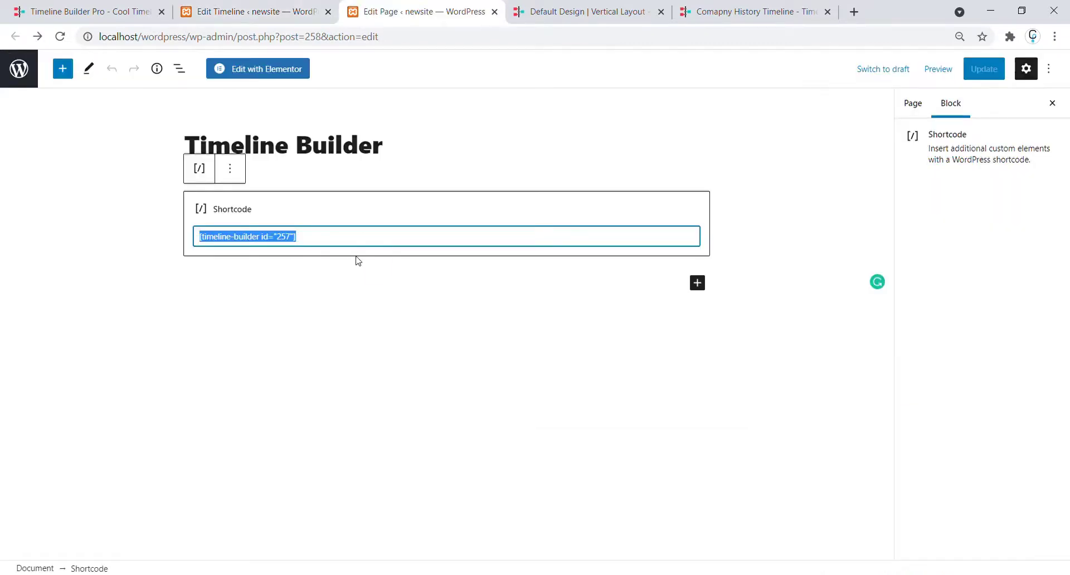
{"action": "left_click", "coordinate": [984, 70]}
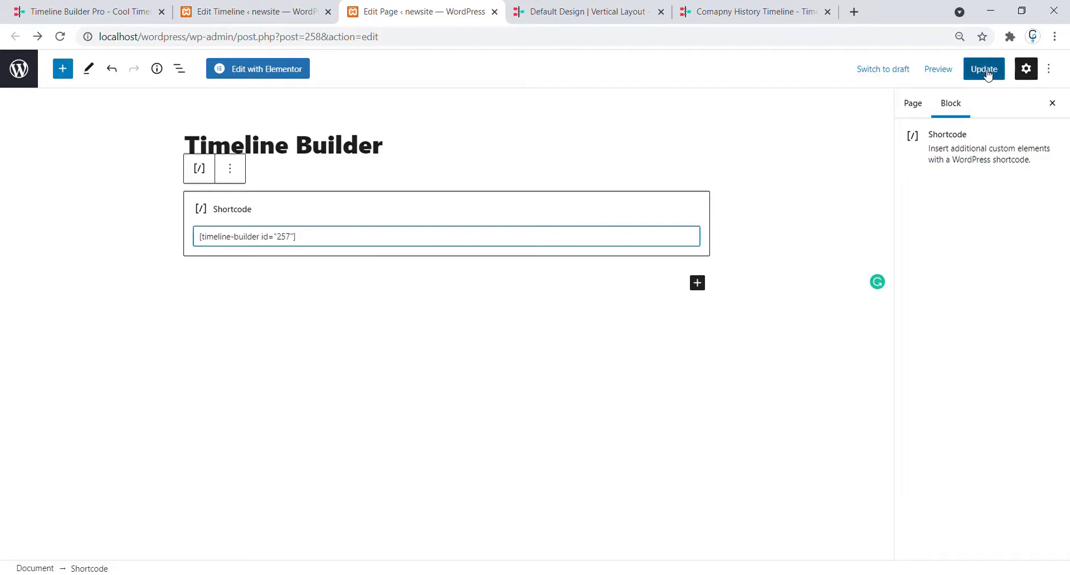
View the live Timeline Builder page and compare it with the demo design.
{"action": "left_click", "coordinate": [122, 539]}
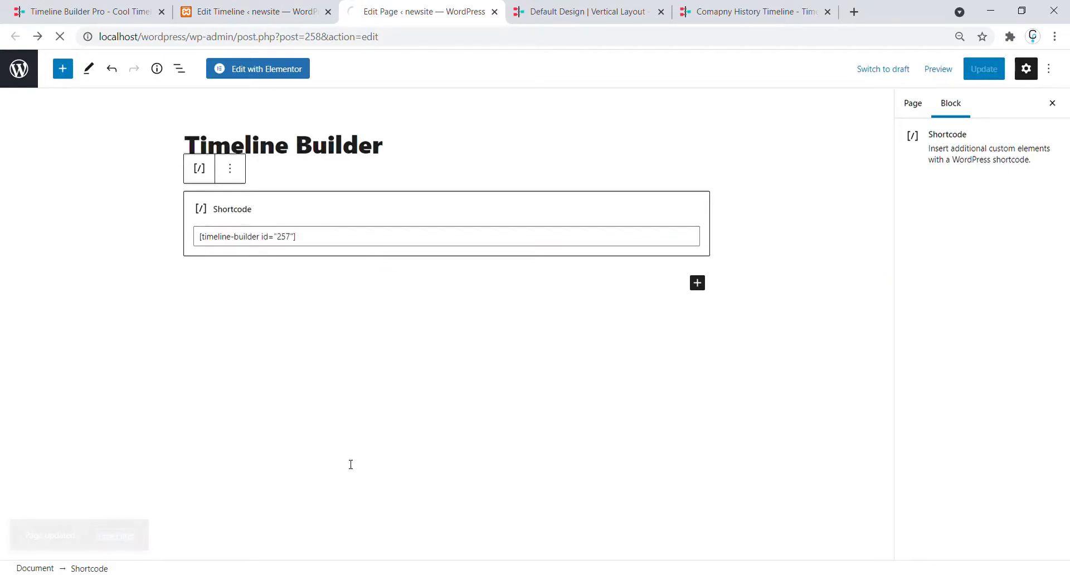
{"action": "left_click", "coordinate": [588, 7]}
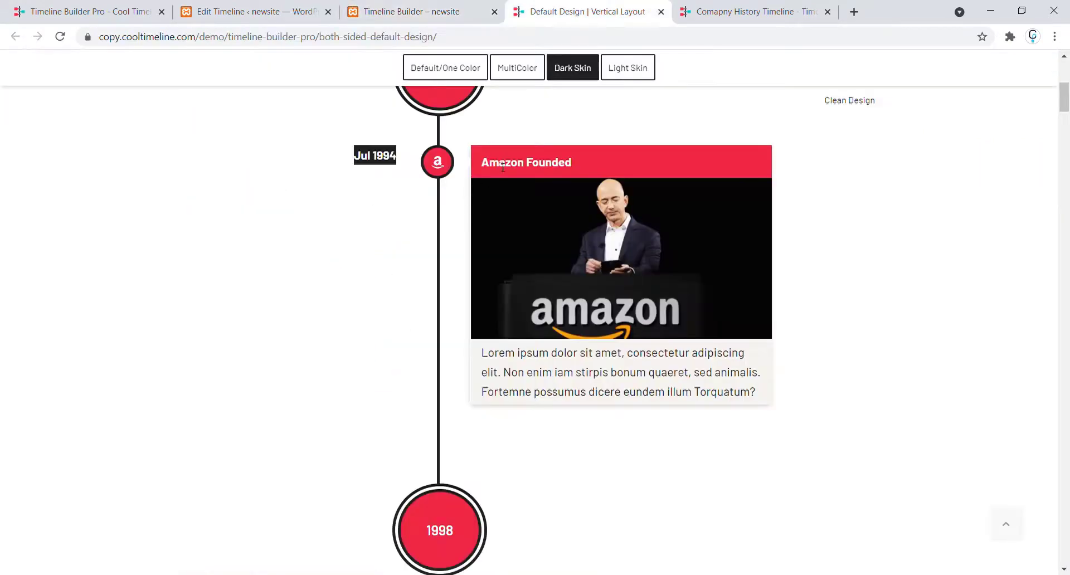
{"action": "scroll", "coordinate": [504, 166], "scroll_direction": "up", "scroll_amount": 2}
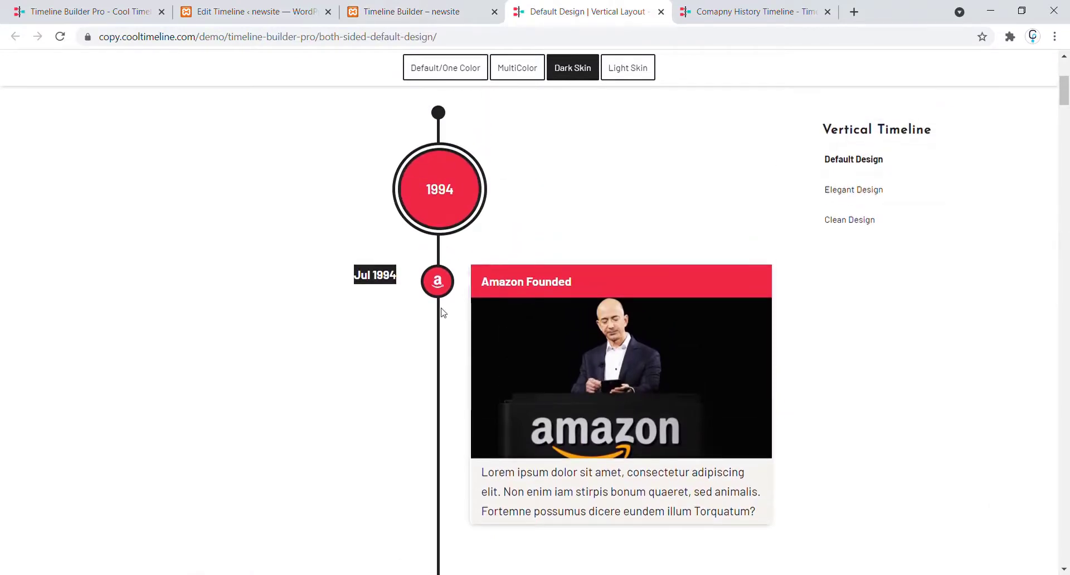
{"action": "key", "text": "ctrl+Page_Up"}
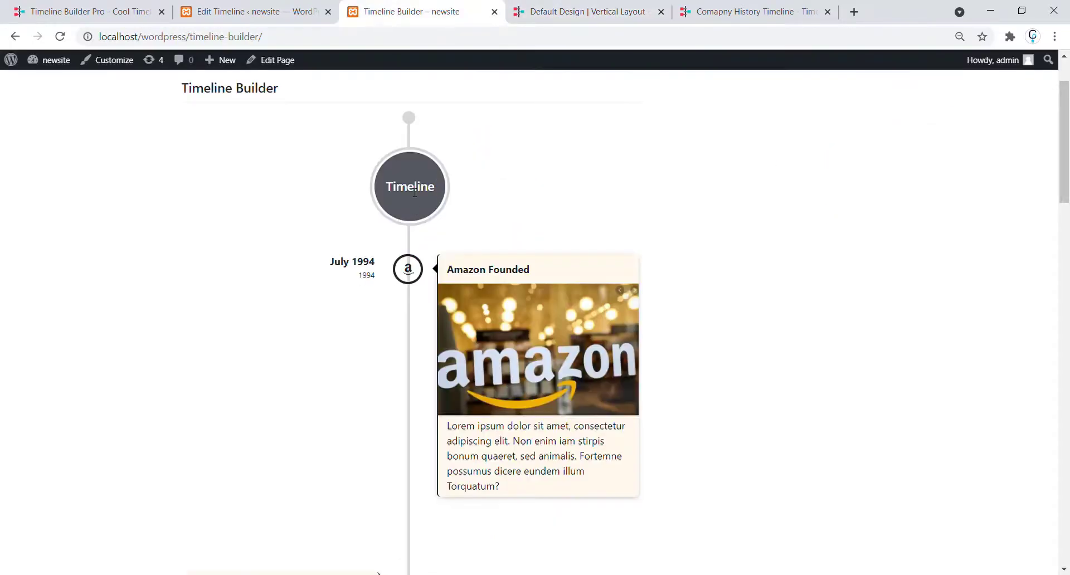
Change Amazon Founded's item label from Timeline to 1994 and update the timeline.
{"action": "left_click", "coordinate": [240, 8]}
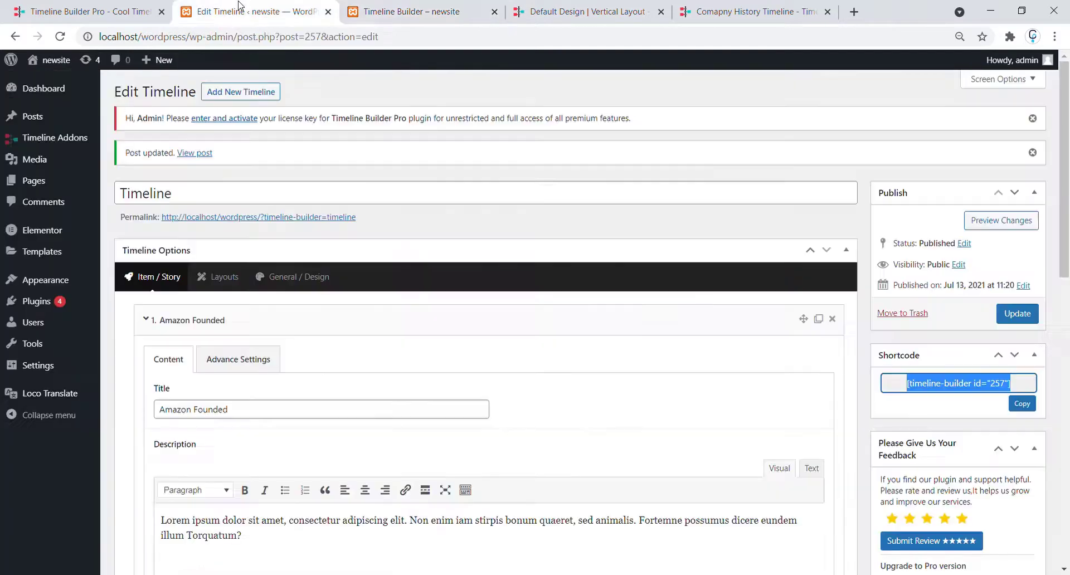
{"action": "left_click", "coordinate": [249, 362]}
{"action": "scroll", "coordinate": [247, 361], "scroll_direction": "down", "scroll_amount": 2}
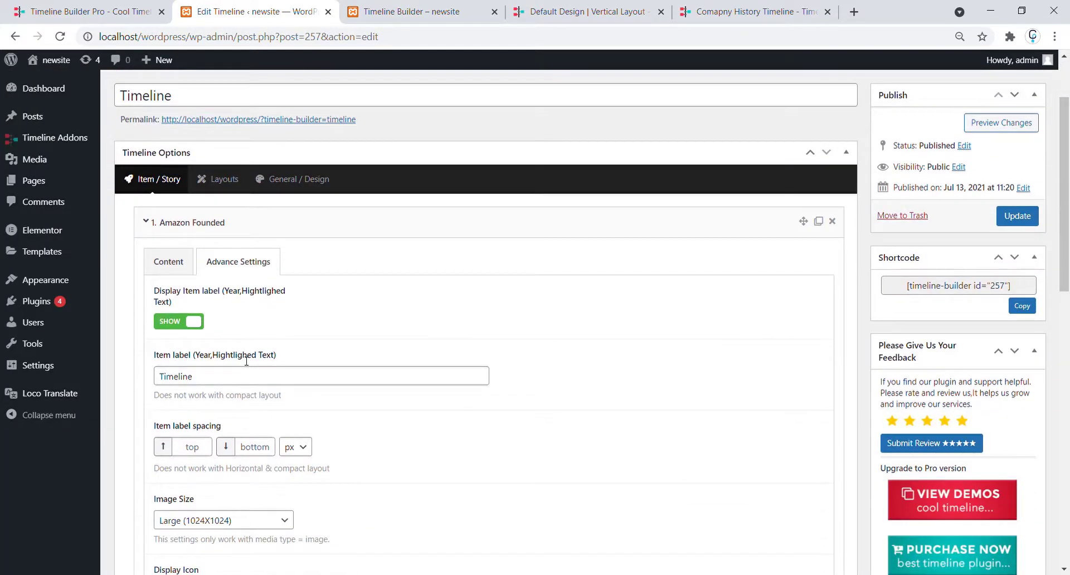
{"action": "double_click", "coordinate": [203, 377]}
{"action": "type", "text": "19"}
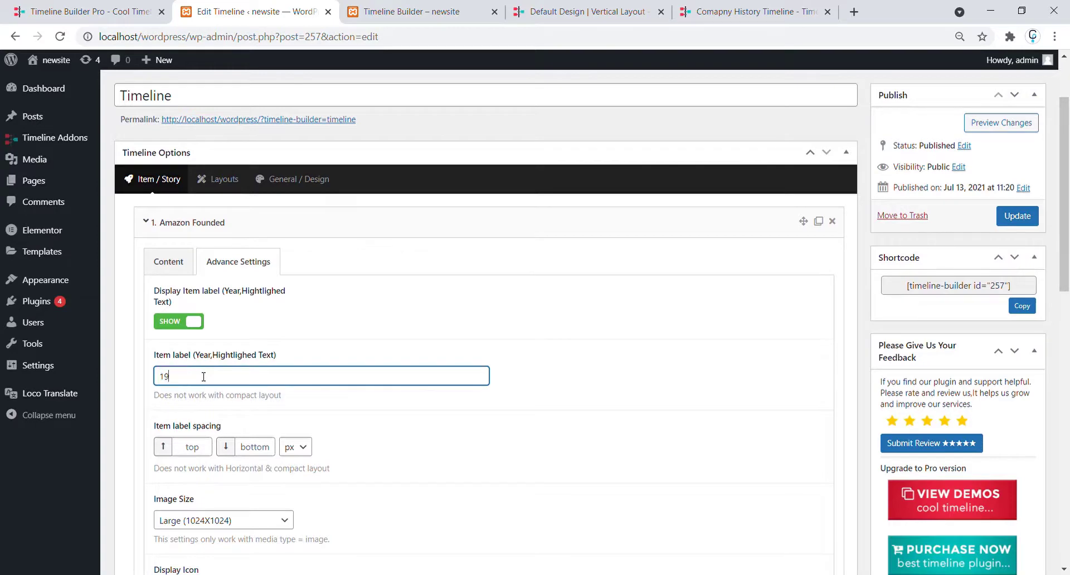
{"action": "scroll", "coordinate": [1017, 196], "scroll_direction": "down", "scroll_amount": 1}
{"action": "left_click", "coordinate": [1017, 196]}
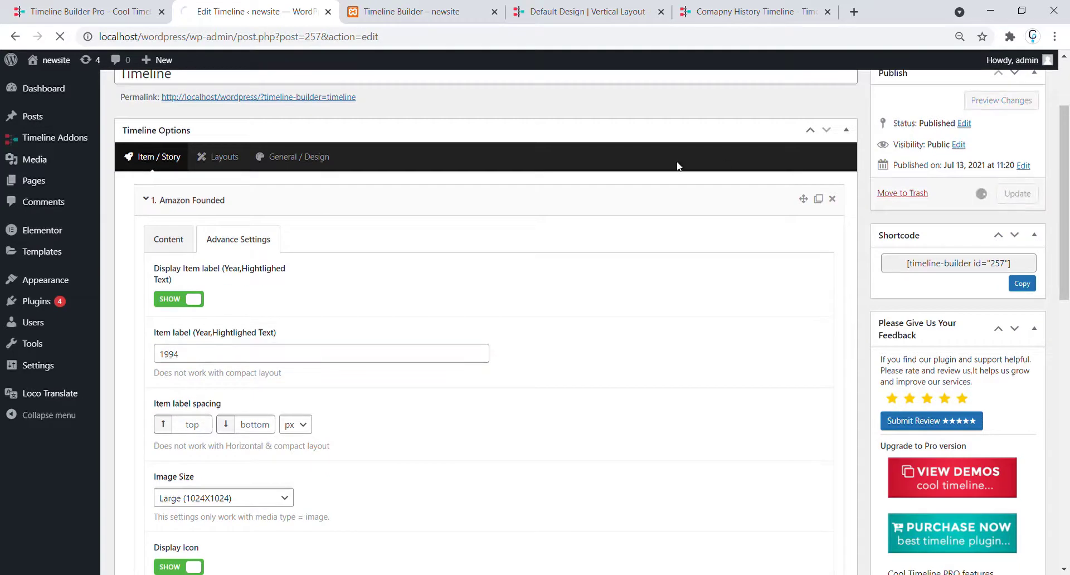
Reload the live timeline page and compare its 1994 marker with the demo.
{"action": "left_click", "coordinate": [418, 11]}
{"action": "key", "text": "F5"}
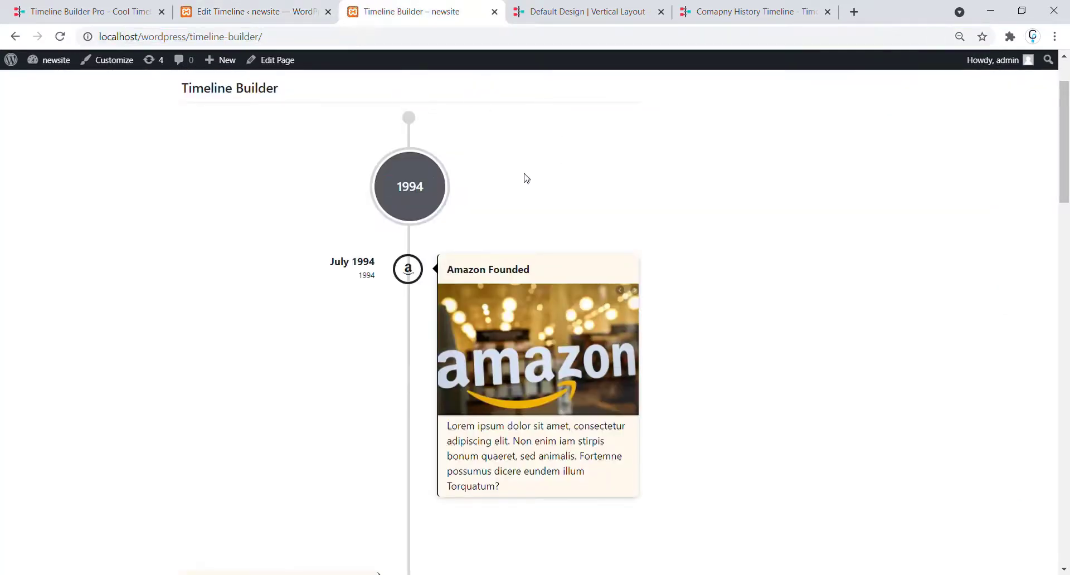
{"action": "left_click", "coordinate": [580, 14]}
{"action": "left_click", "coordinate": [505, 183]}
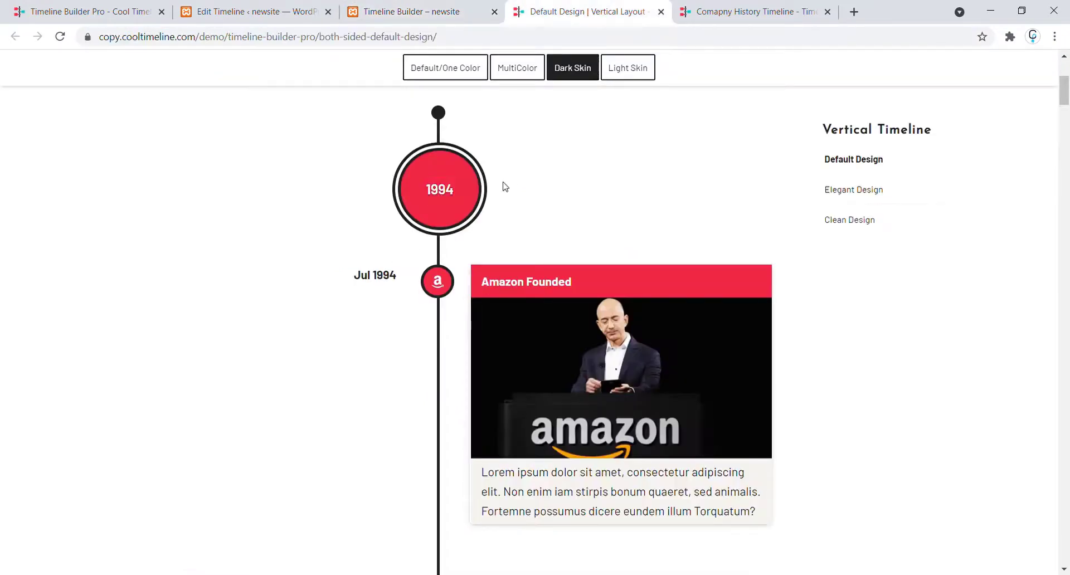
Set the General / Design title background color to red #dd3333 and update.
{"action": "left_click", "coordinate": [398, 4]}
{"action": "left_click", "coordinate": [277, 12]}
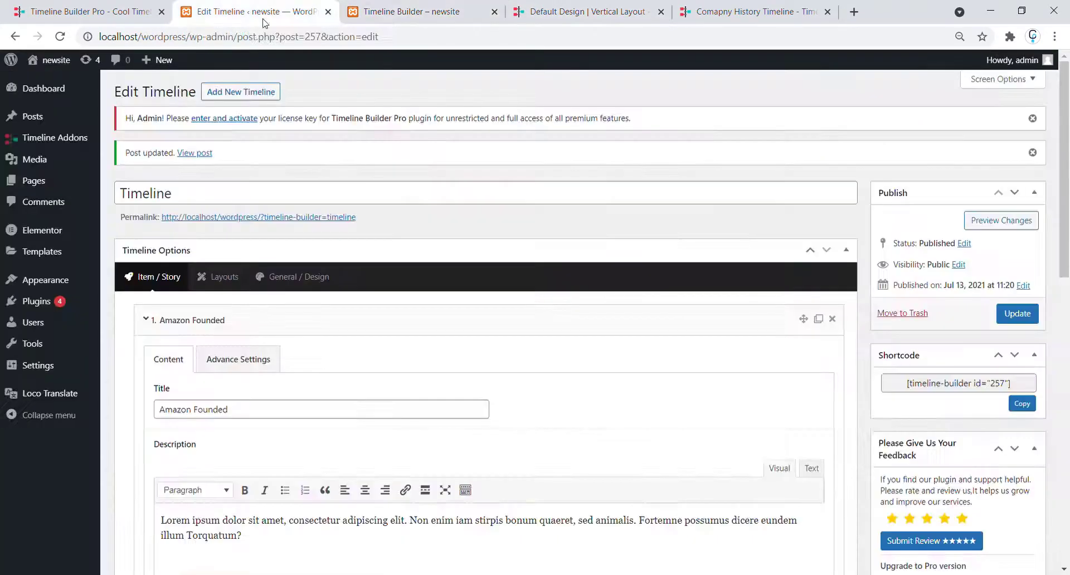
{"action": "left_click", "coordinate": [300, 277]}
{"action": "scroll", "coordinate": [312, 268], "scroll_direction": "down", "scroll_amount": 3}
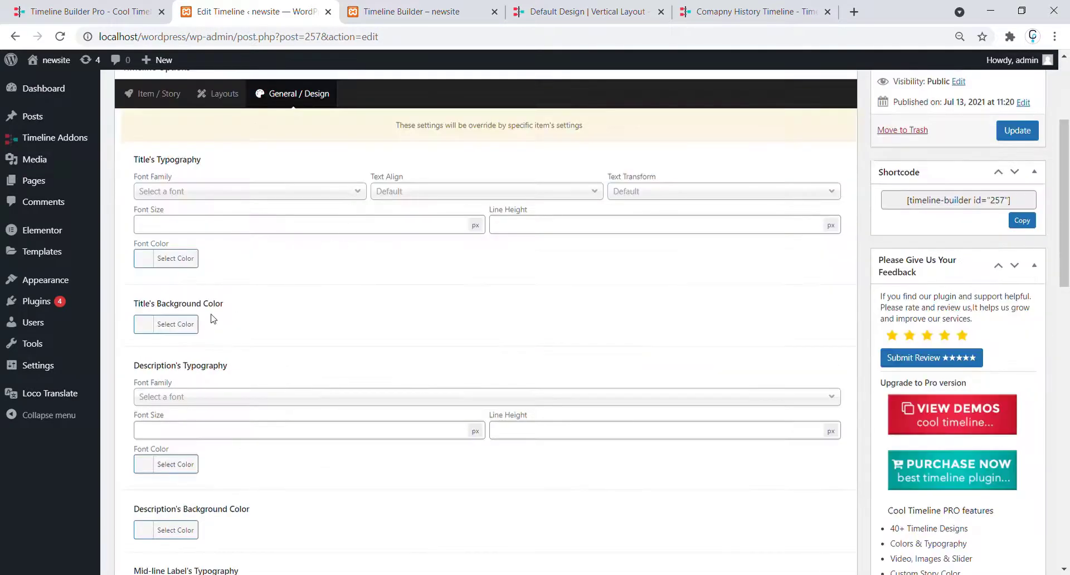
{"action": "left_click", "coordinate": [149, 330]}
{"action": "left_click", "coordinate": [175, 467]}
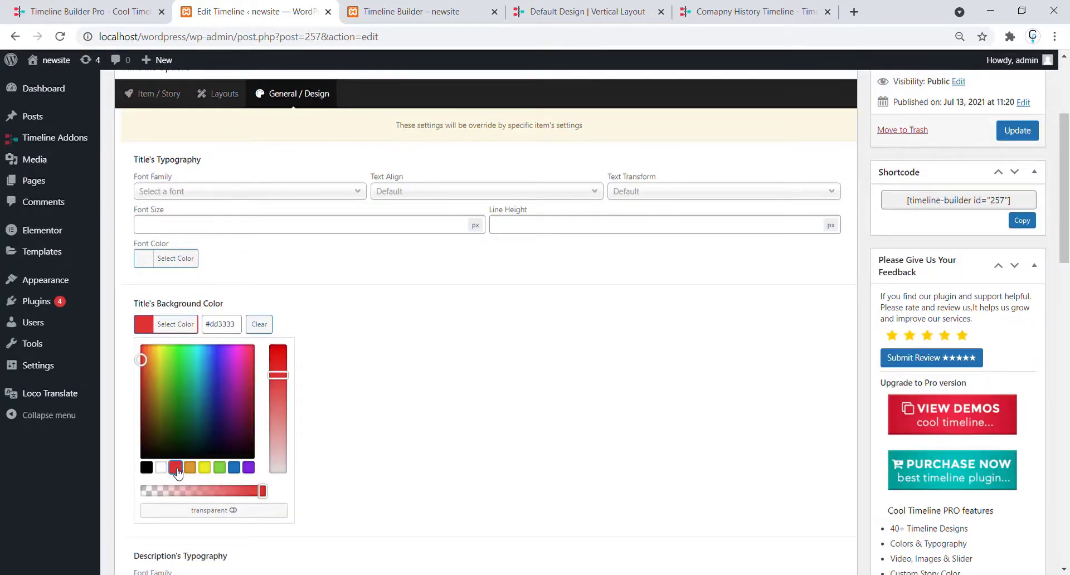
{"action": "left_click", "coordinate": [413, 334]}
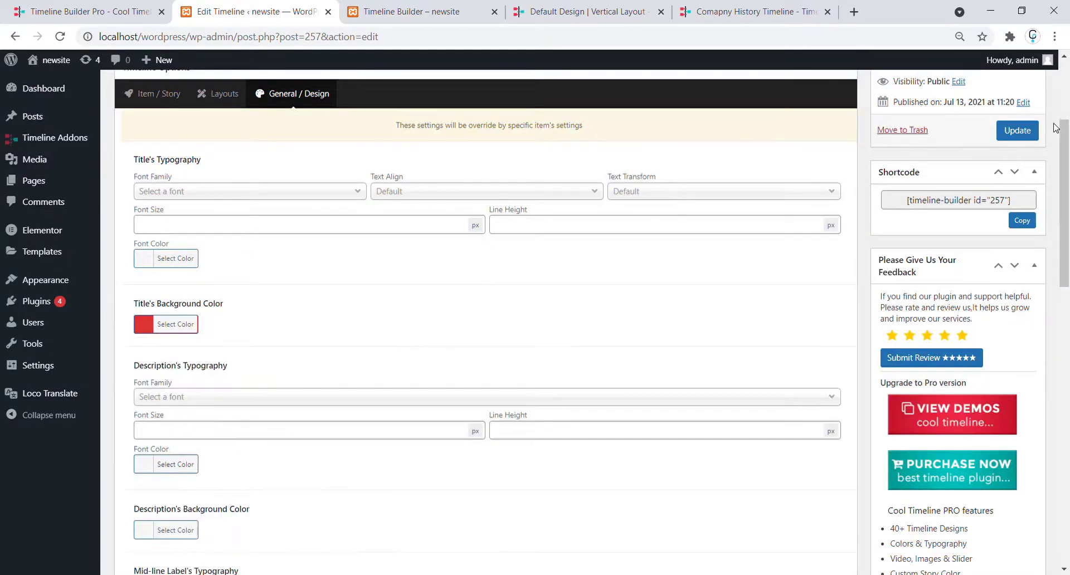
{"action": "left_click", "coordinate": [1020, 130]}
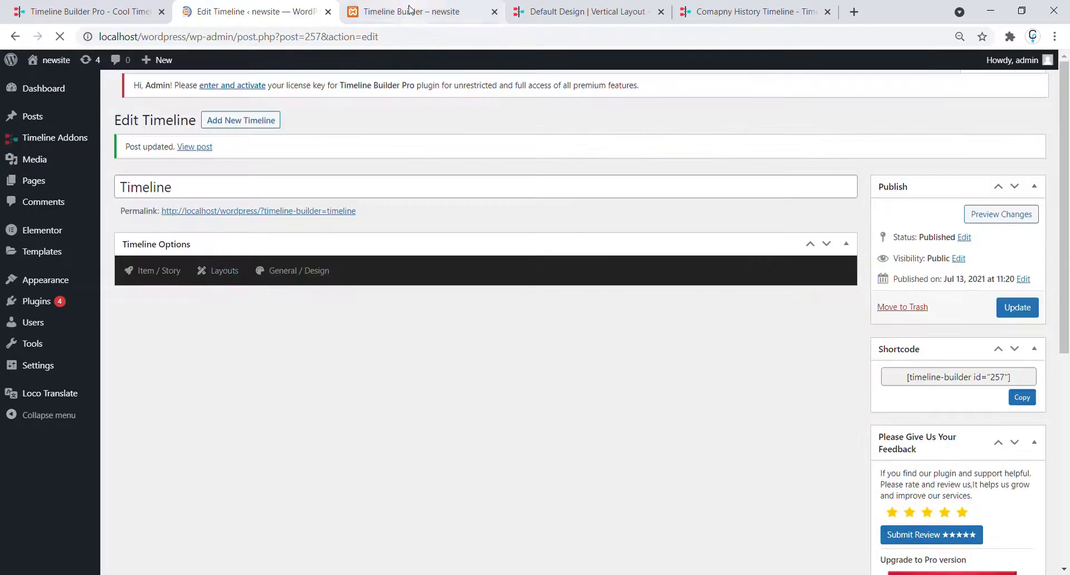
Reload the live timeline page to see the red title bar.
{"action": "left_click", "coordinate": [412, 11]}
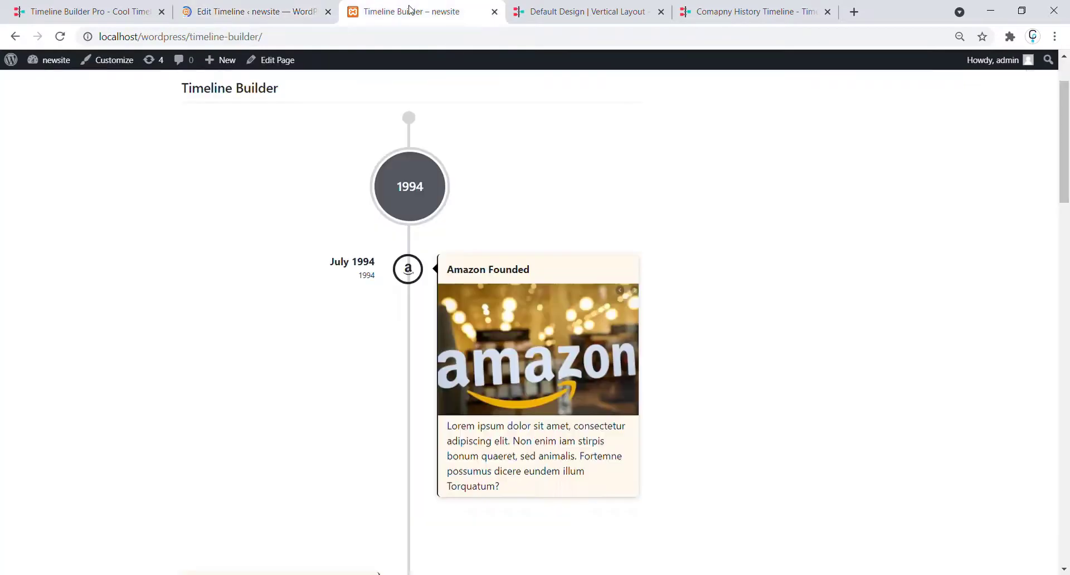
{"action": "left_click", "coordinate": [360, 37]}
{"action": "key", "text": "Return"}
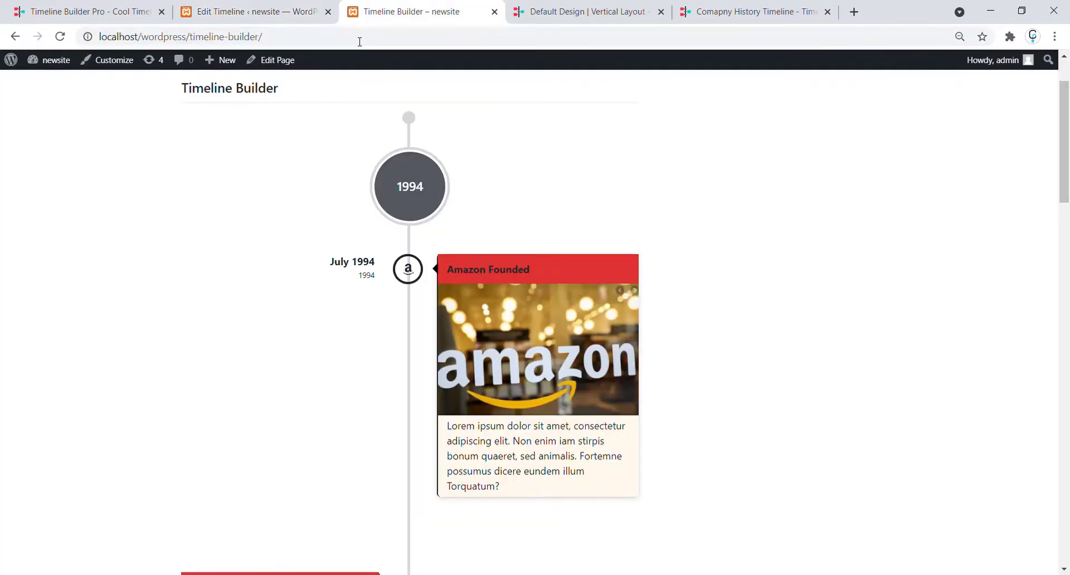
Compare the live timeline with the demo design before editing again.
{"action": "left_click", "coordinate": [557, 12]}
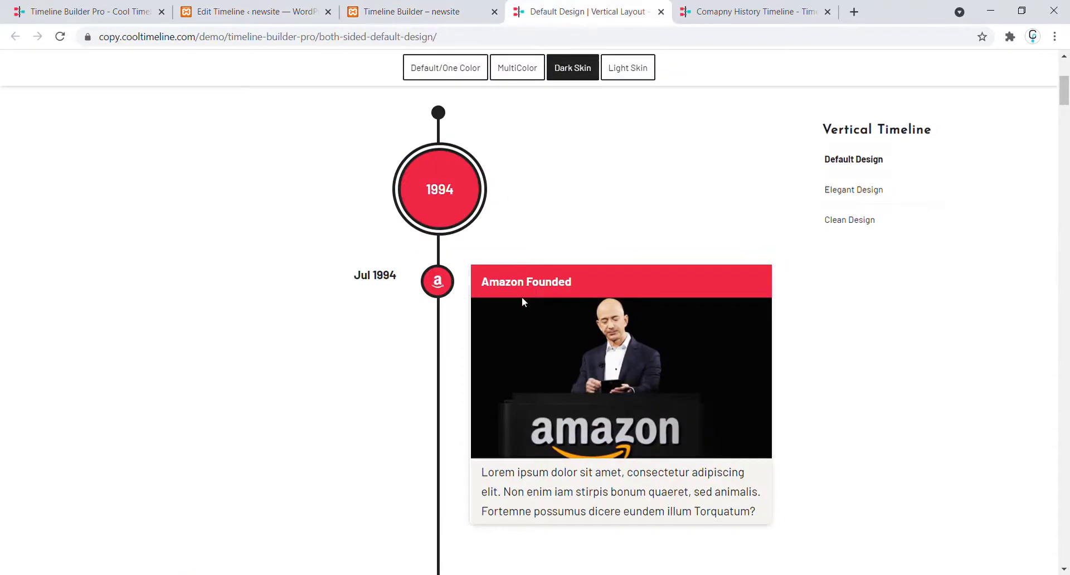
{"action": "left_click", "coordinate": [399, 5]}
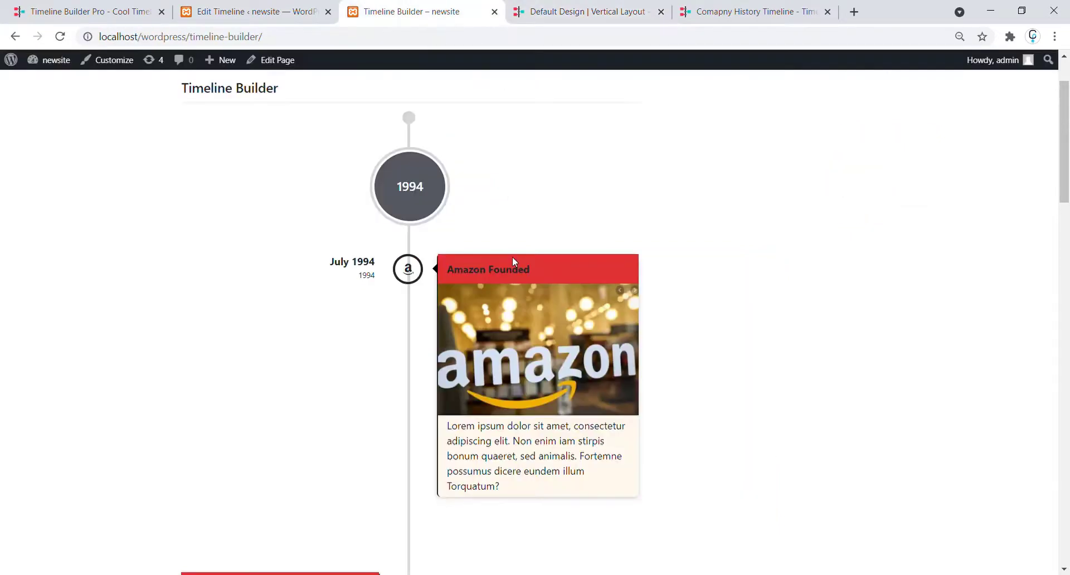
{"action": "key", "text": "ctrl+Tab"}
{"action": "left_click", "coordinate": [262, 11]}
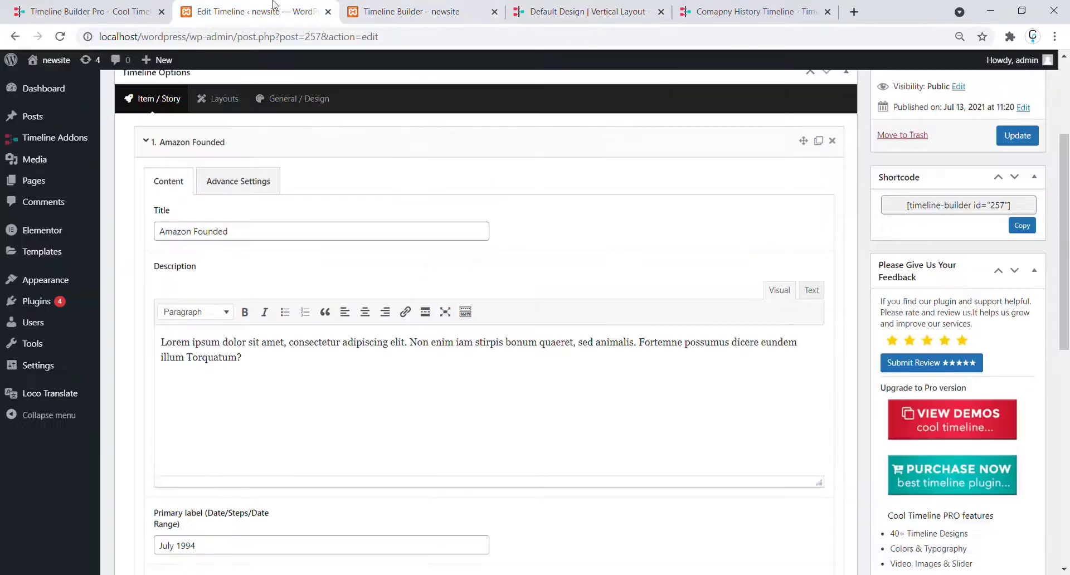
Set Amazon Founded's icon background color to red and update the timeline.
{"action": "left_click", "coordinate": [240, 184]}
{"action": "scroll", "coordinate": [246, 268], "scroll_direction": "down", "scroll_amount": 10}
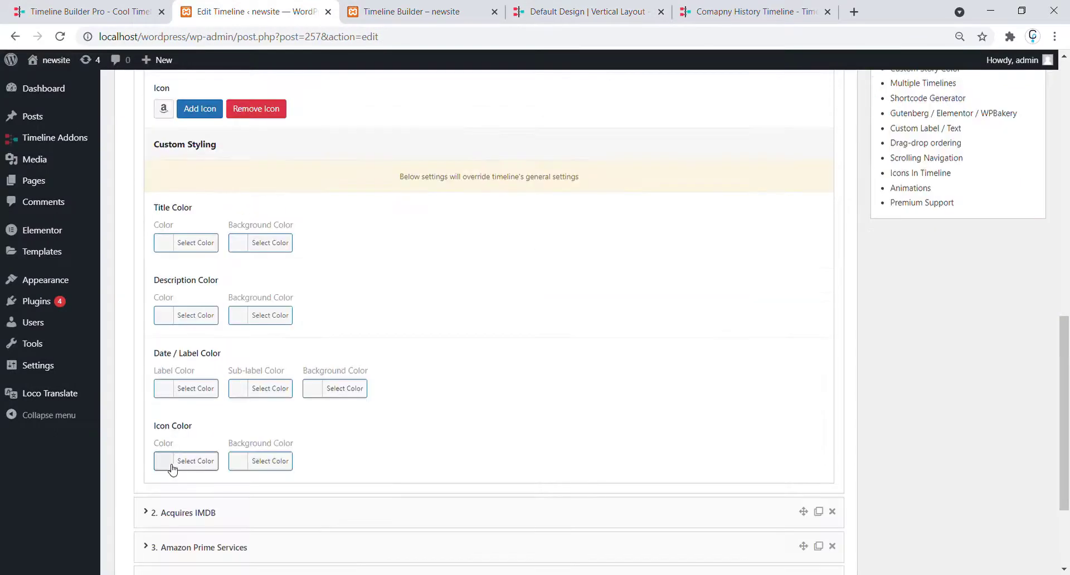
{"action": "left_click", "coordinate": [173, 465]}
{"action": "scroll", "coordinate": [231, 505], "scroll_direction": "down", "scroll_amount": 1}
{"action": "left_click", "coordinate": [394, 454]}
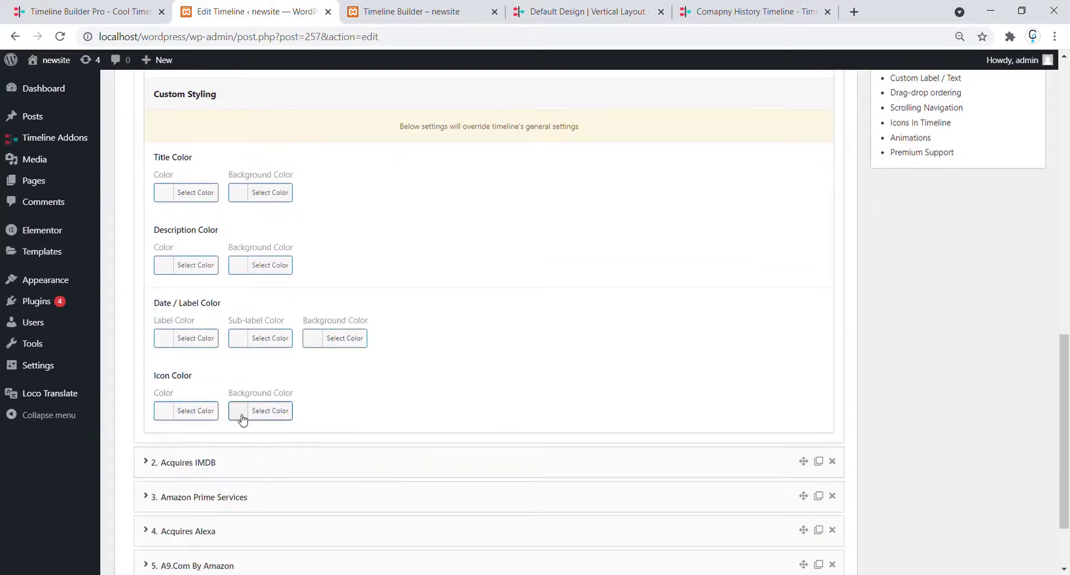
{"action": "left_click", "coordinate": [246, 418]}
{"action": "left_click", "coordinate": [270, 553]}
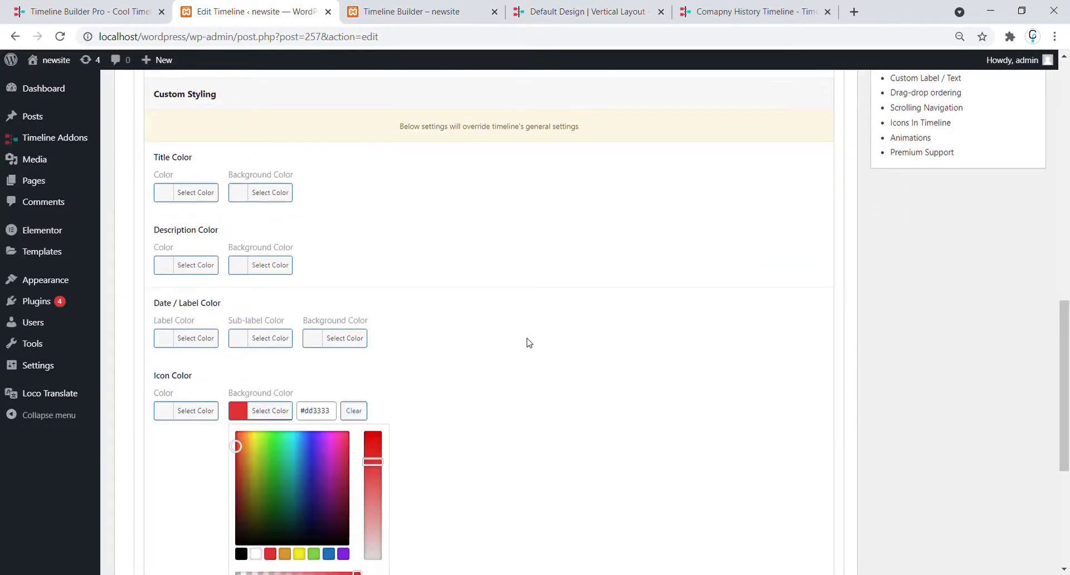
{"action": "scroll", "coordinate": [527, 342], "scroll_direction": "up", "scroll_amount": 8}
{"action": "scroll", "coordinate": [529, 343], "scroll_direction": "up", "scroll_amount": 3}
{"action": "left_click", "coordinate": [1018, 213]}
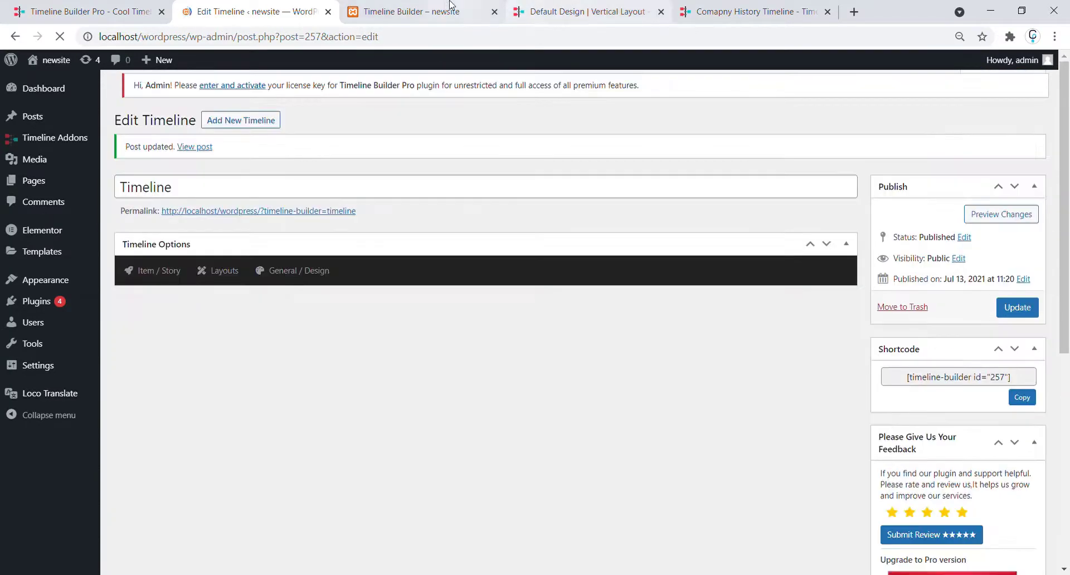
Reload the live timeline to check the red icon circle against the demo.
{"action": "left_click", "coordinate": [446, 11]}
{"action": "left_click", "coordinate": [407, 37]}
{"action": "key", "text": "Return"}
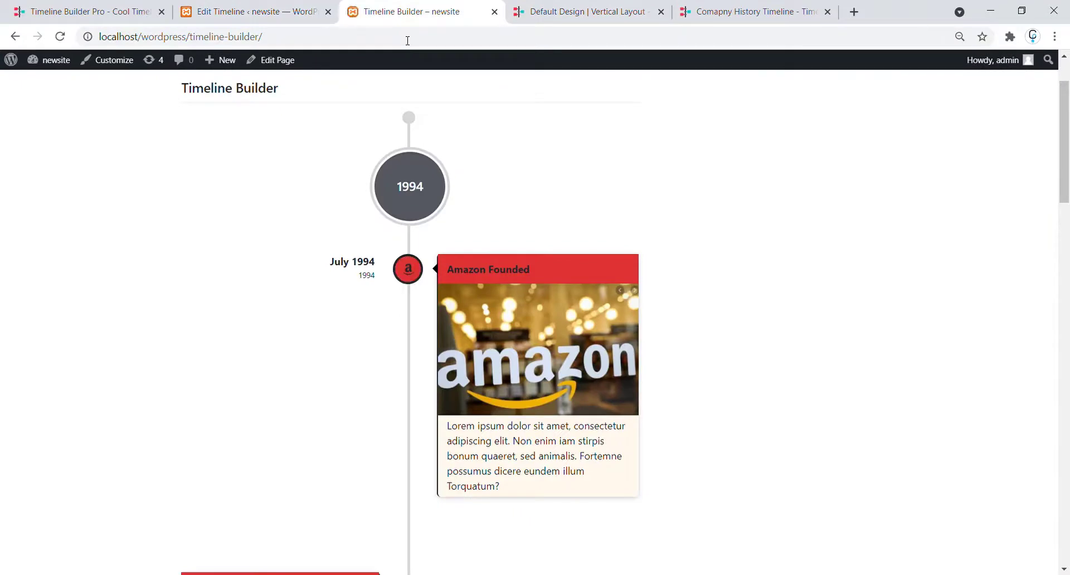
{"action": "left_click", "coordinate": [532, 11]}
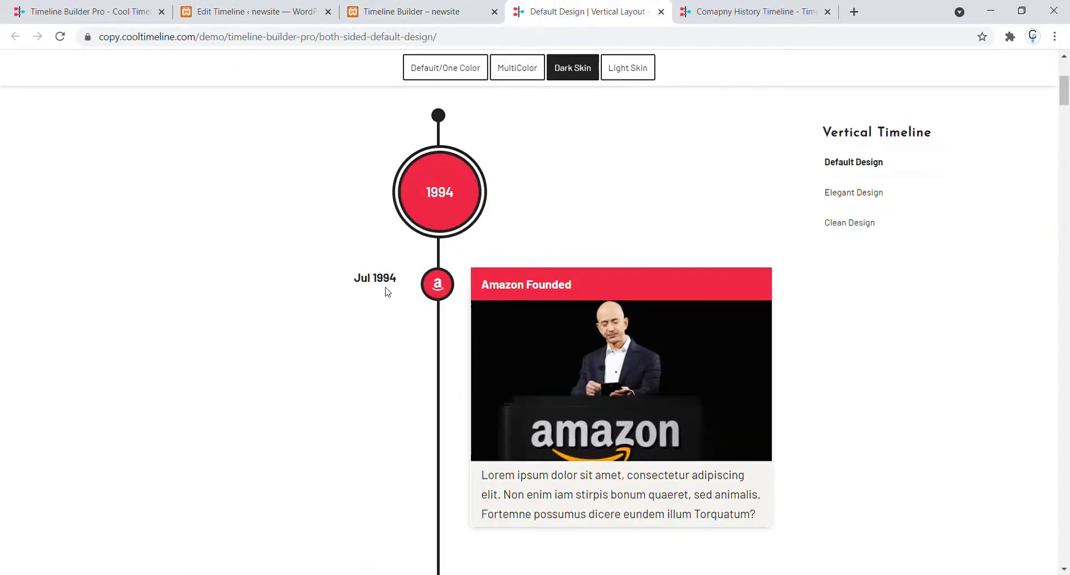
Locate the 1994 sub label on the live timeline page.
{"action": "left_click", "coordinate": [257, 11]}
{"action": "left_click", "coordinate": [390, 11]}
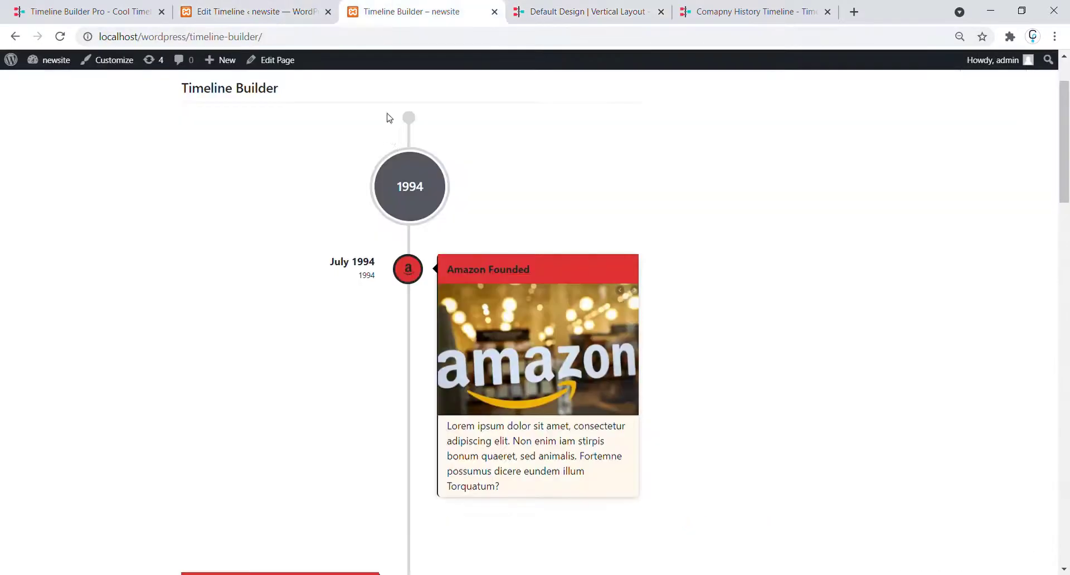
{"action": "double_click", "coordinate": [369, 281]}
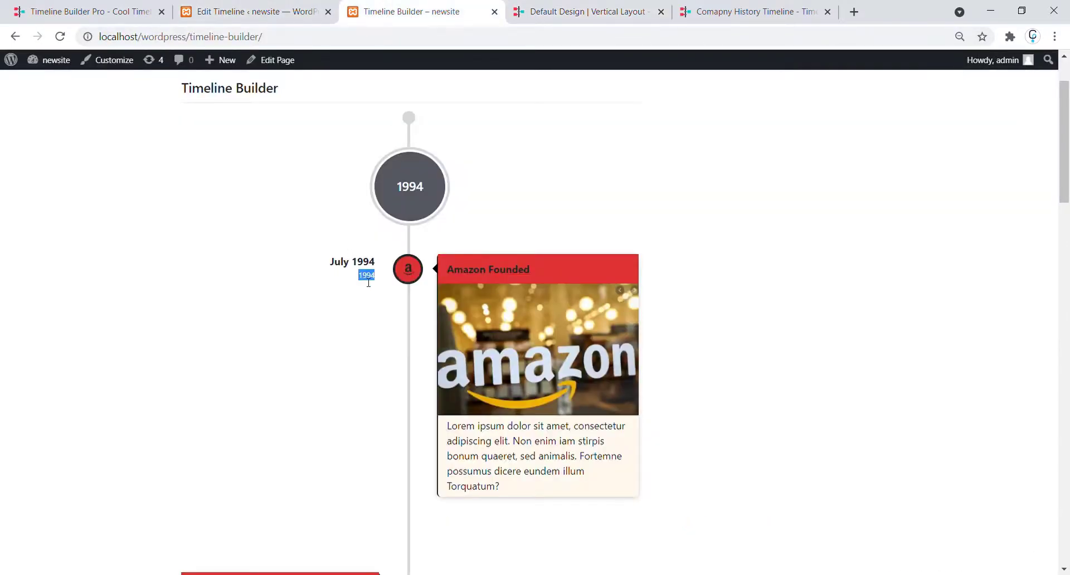
Clear Amazon Founded's 1994 sub label and update the timeline.
{"action": "left_click", "coordinate": [256, 12]}
{"action": "scroll", "coordinate": [239, 266], "scroll_direction": "down", "scroll_amount": 1}
{"action": "scroll", "coordinate": [240, 266], "scroll_direction": "down", "scroll_amount": 5}
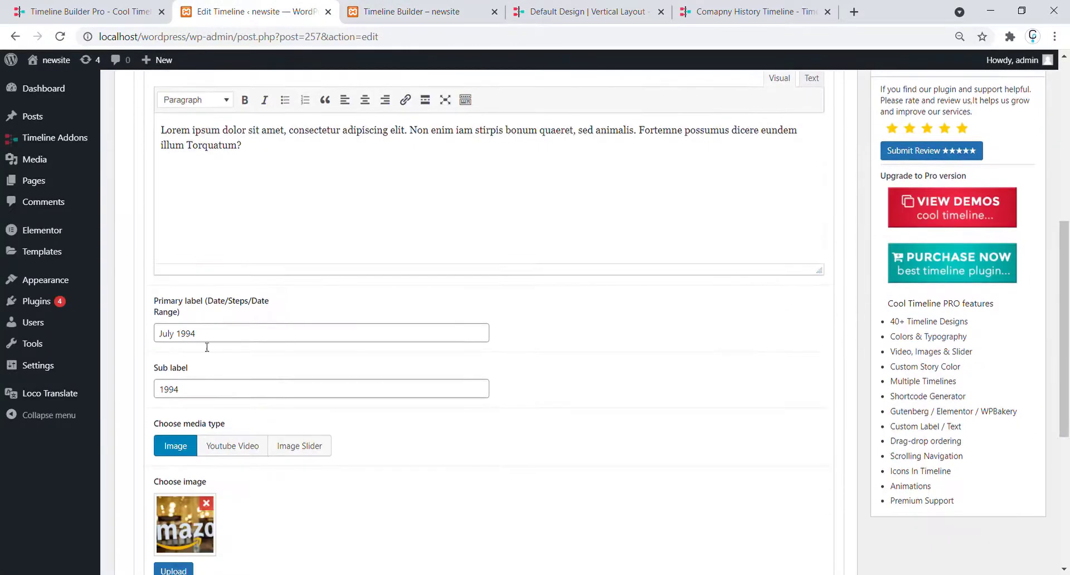
{"action": "double_click", "coordinate": [196, 385]}
{"action": "key", "text": "BackSpace"}
{"action": "scroll", "coordinate": [621, 289], "scroll_direction": "up", "scroll_amount": 7}
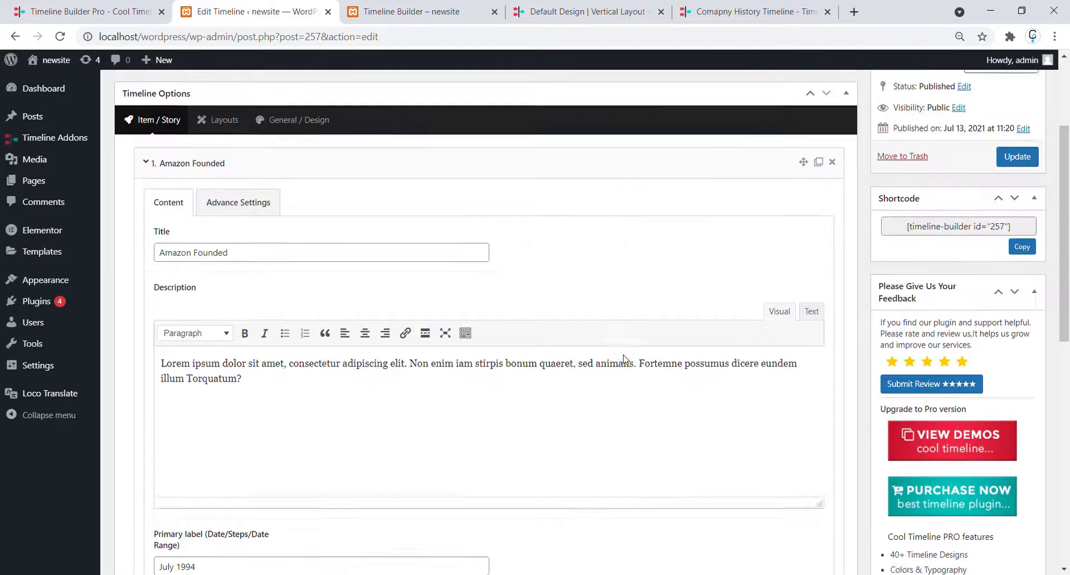
{"action": "left_click", "coordinate": [1013, 300]}
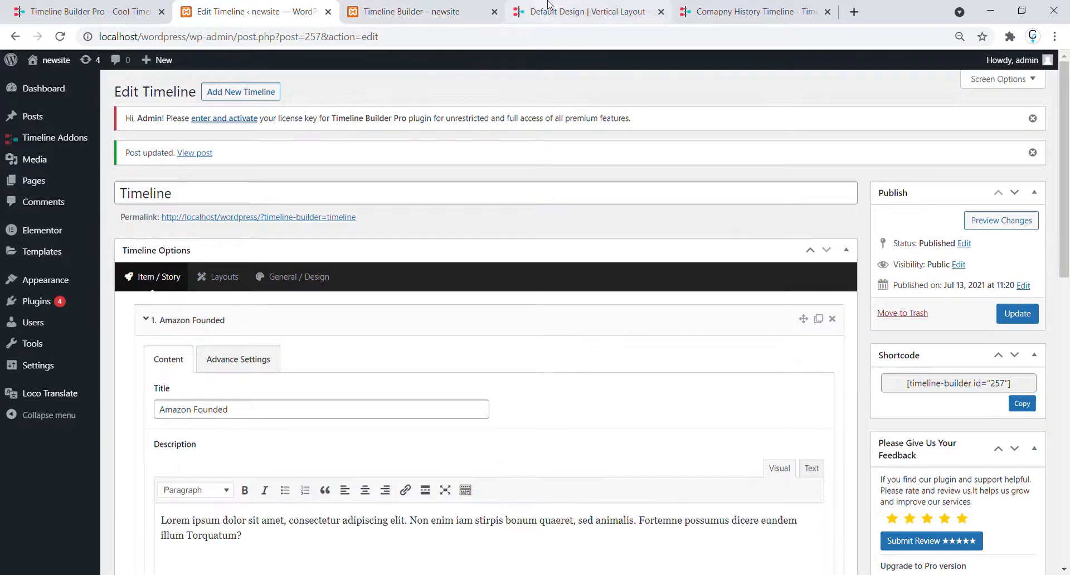
Reload the live timeline and compare it with the Dark Skin demo.
{"action": "left_click", "coordinate": [430, 12]}
{"action": "left_click", "coordinate": [430, 32]}
{"action": "key", "text": "Return"}
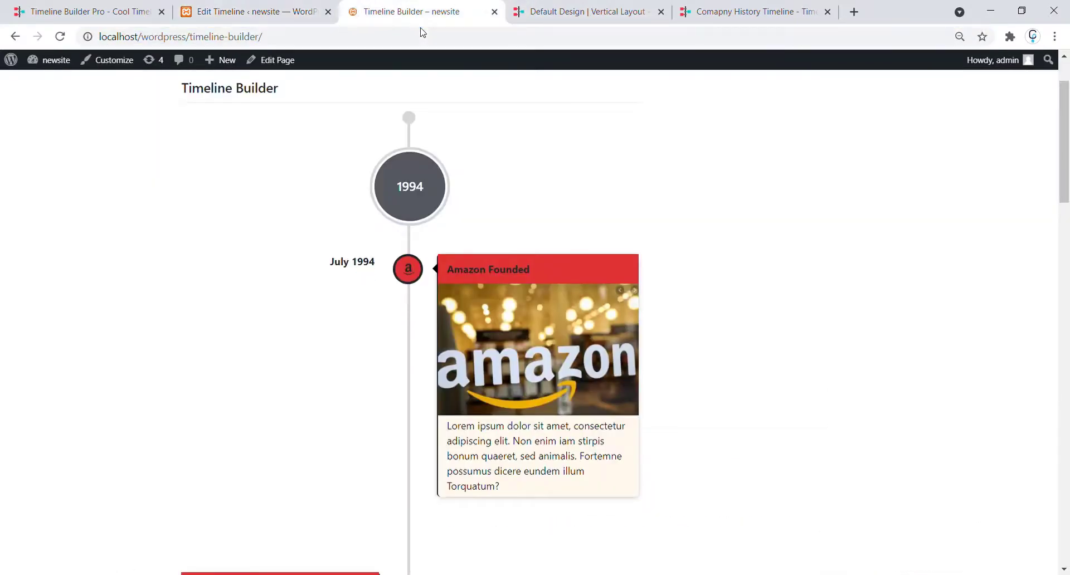
{"action": "left_click", "coordinate": [570, 5]}
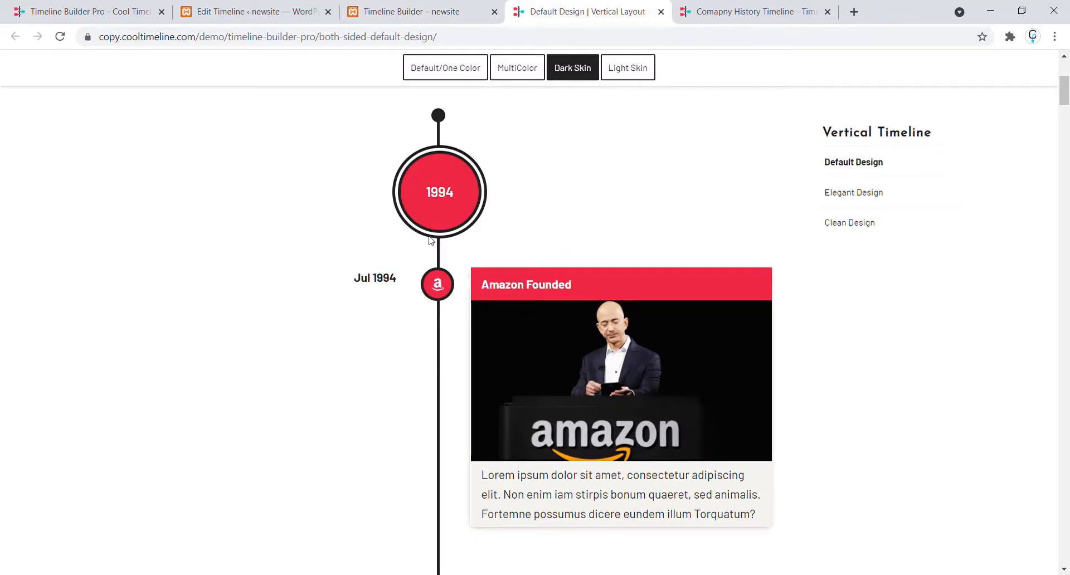
Reload the live timeline page to confirm the saved black midline and year-circle ring.
{"action": "left_click", "coordinate": [265, 6]}
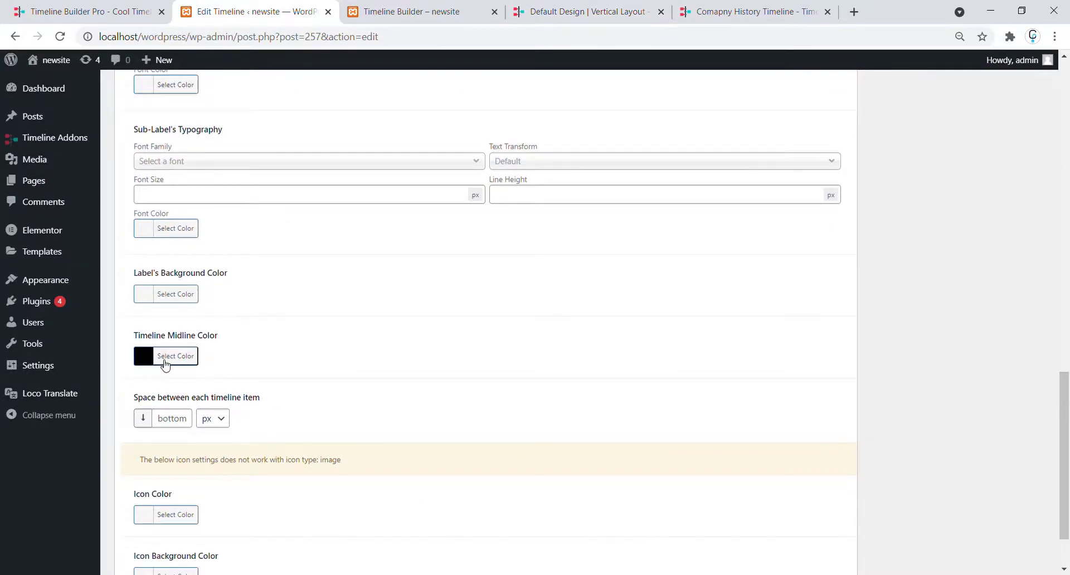
{"action": "scroll", "coordinate": [370, 358], "scroll_direction": "up", "scroll_amount": 15}
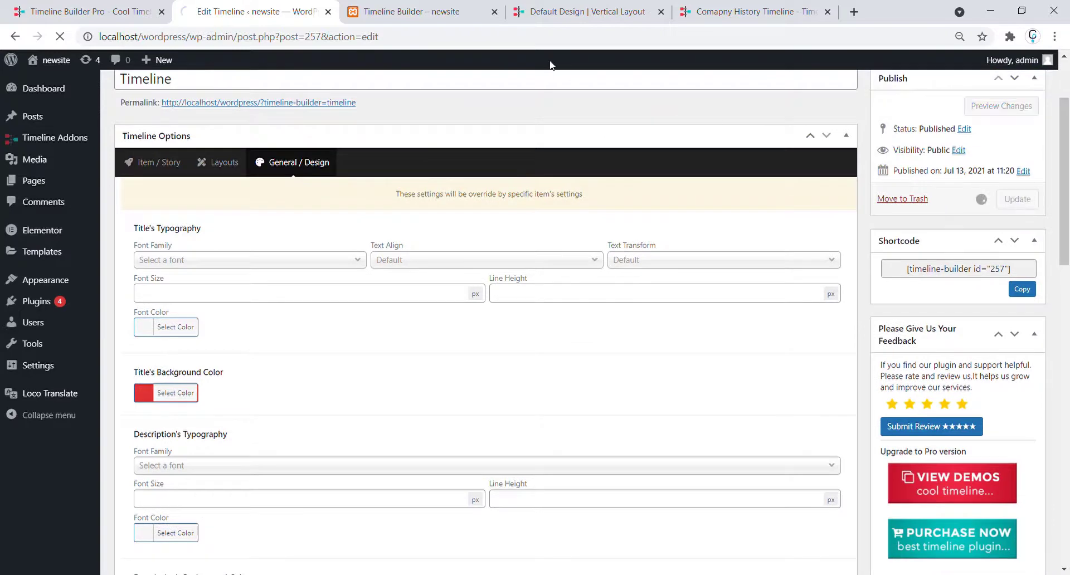
{"action": "left_click", "coordinate": [457, 9]}
{"action": "left_click", "coordinate": [389, 38]}
{"action": "key", "text": "Return"}
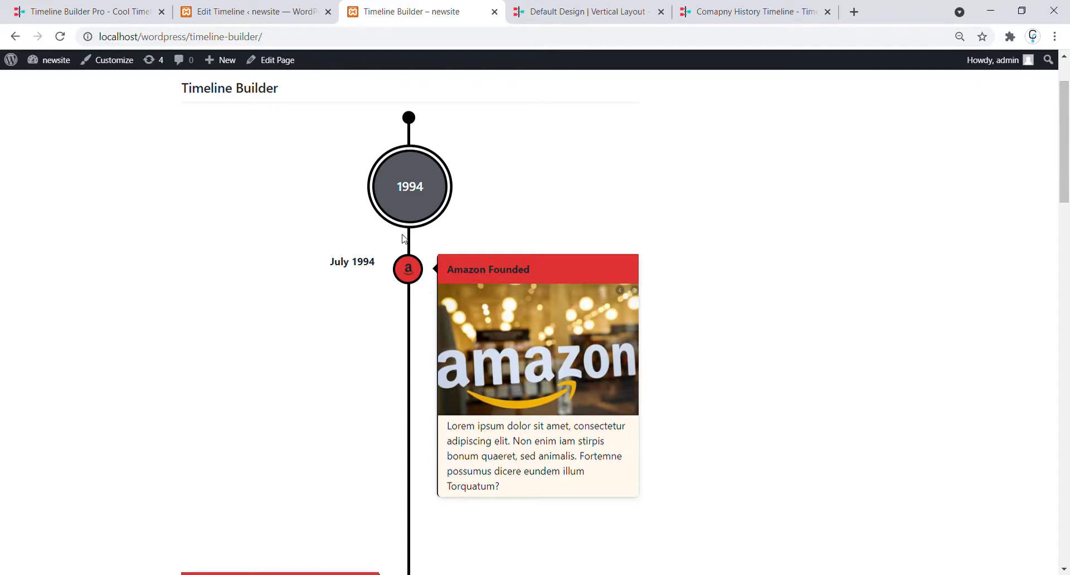
After checking the demo's 1994 label, set the Mid-line Label font colour to white and update.
{"action": "left_click", "coordinate": [583, 7]}
{"action": "double_click", "coordinate": [441, 192]}
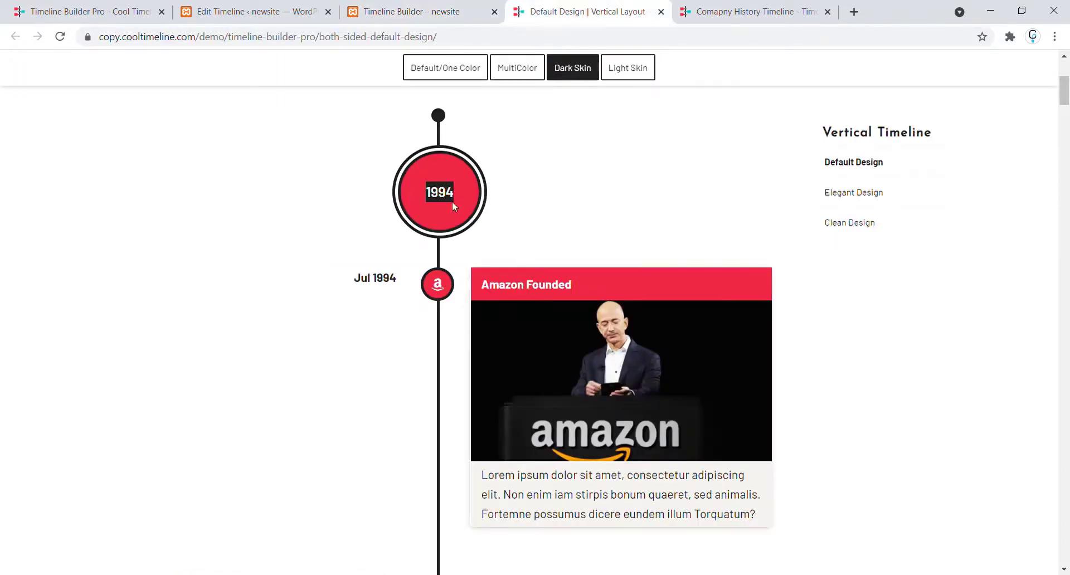
{"action": "left_click", "coordinate": [267, 17]}
{"action": "scroll", "coordinate": [270, 312], "scroll_direction": "up", "scroll_amount": 2}
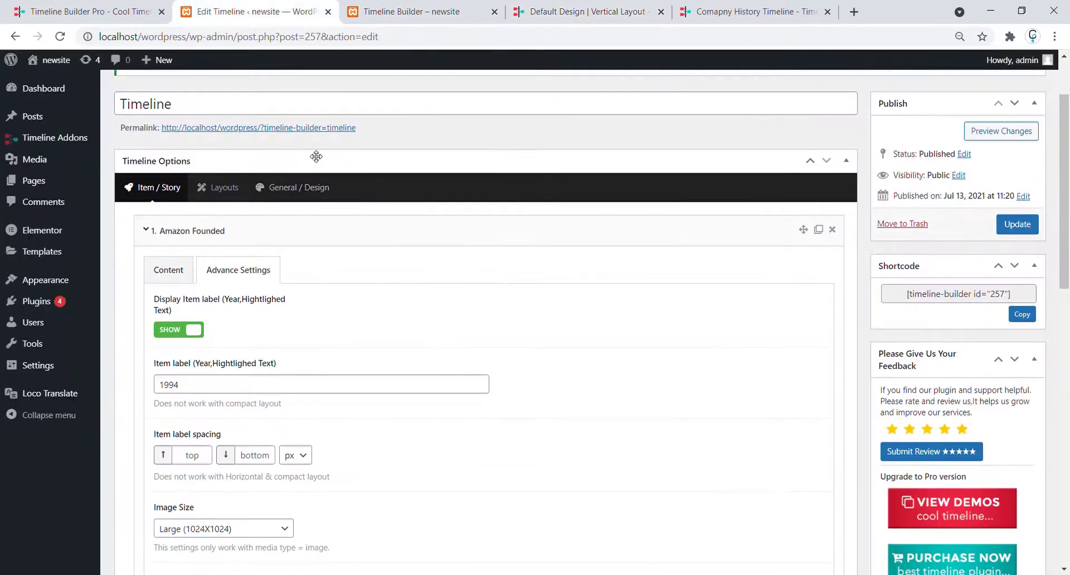
{"action": "left_click", "coordinate": [305, 190]}
{"action": "scroll", "coordinate": [206, 399], "scroll_direction": "down", "scroll_amount": 3}
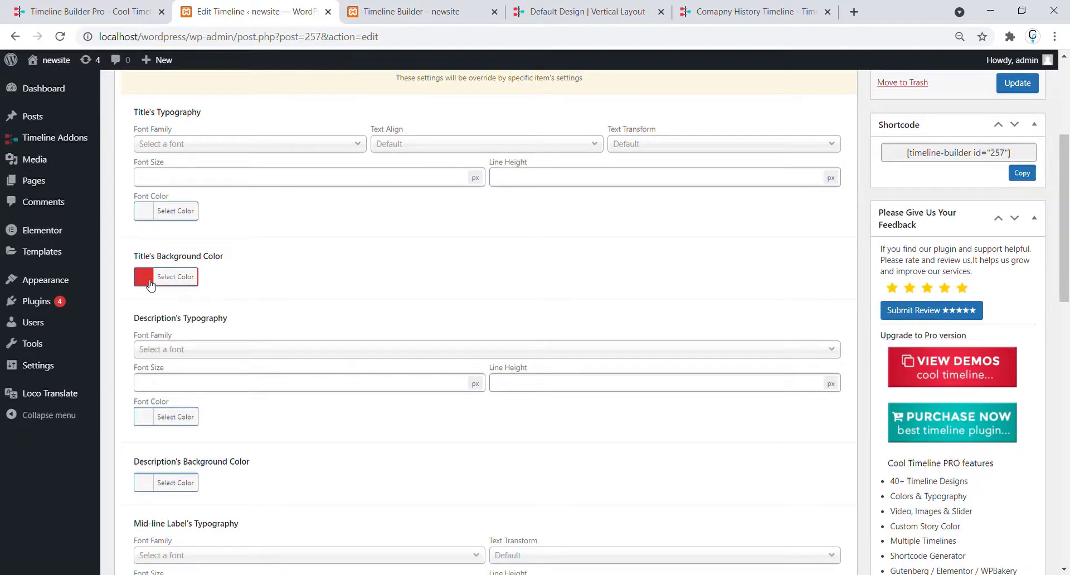
{"action": "scroll", "coordinate": [191, 357], "scroll_direction": "down", "scroll_amount": 4}
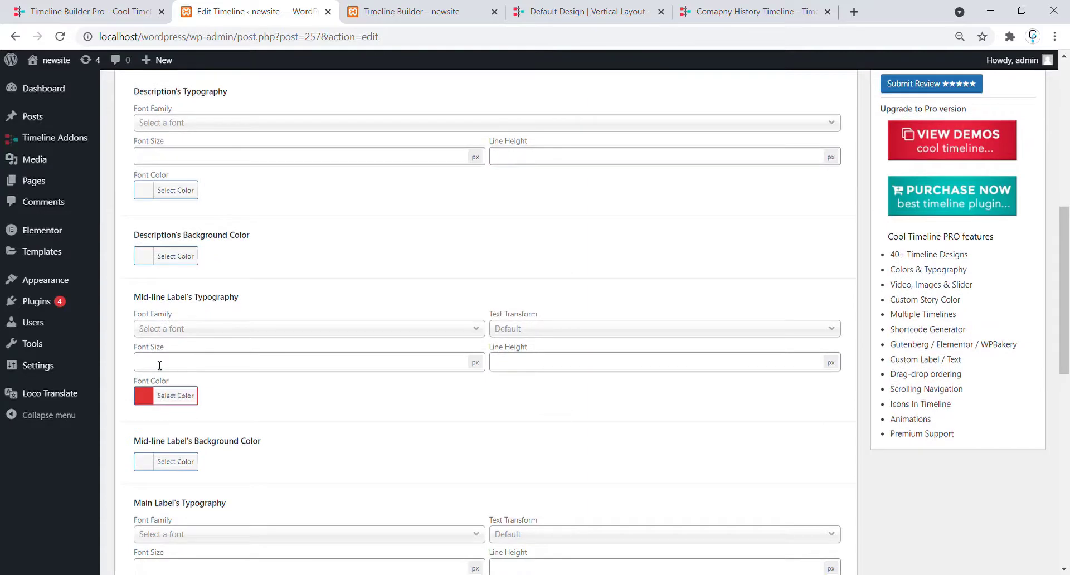
{"action": "left_click", "coordinate": [146, 398]}
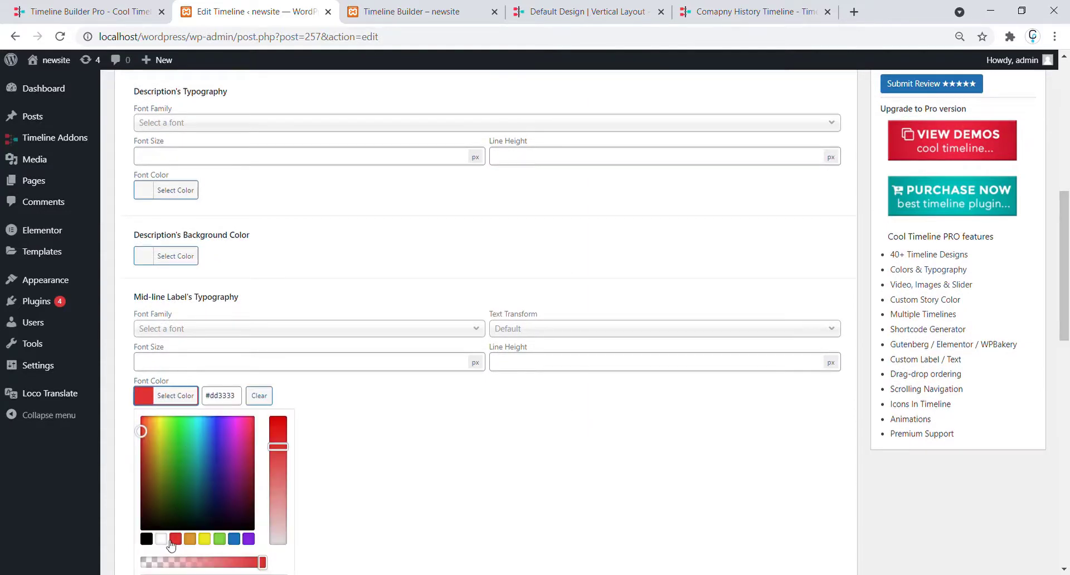
{"action": "left_click", "coordinate": [161, 539]}
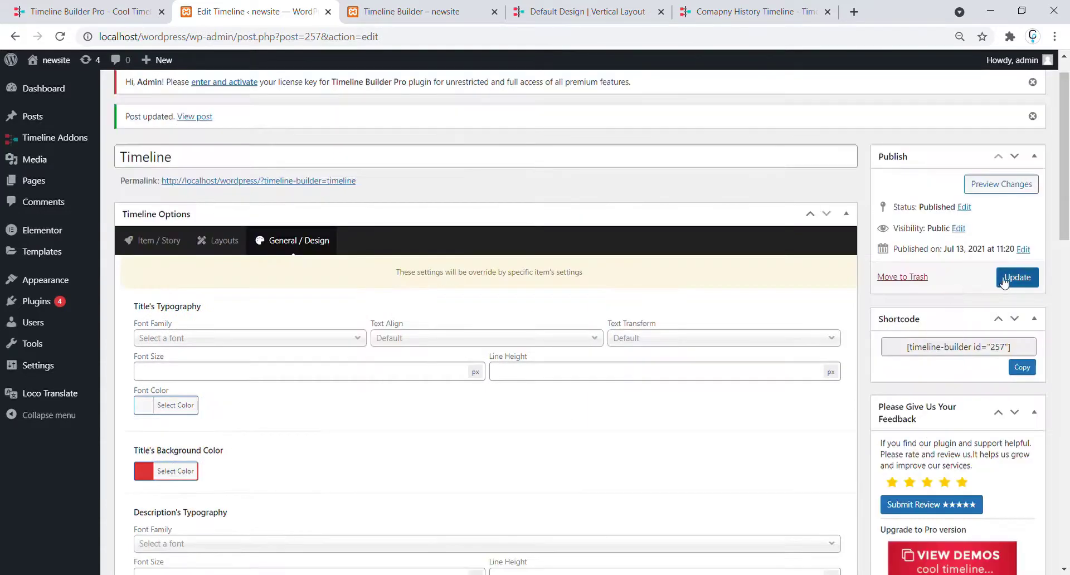
{"action": "left_click", "coordinate": [1008, 280]}
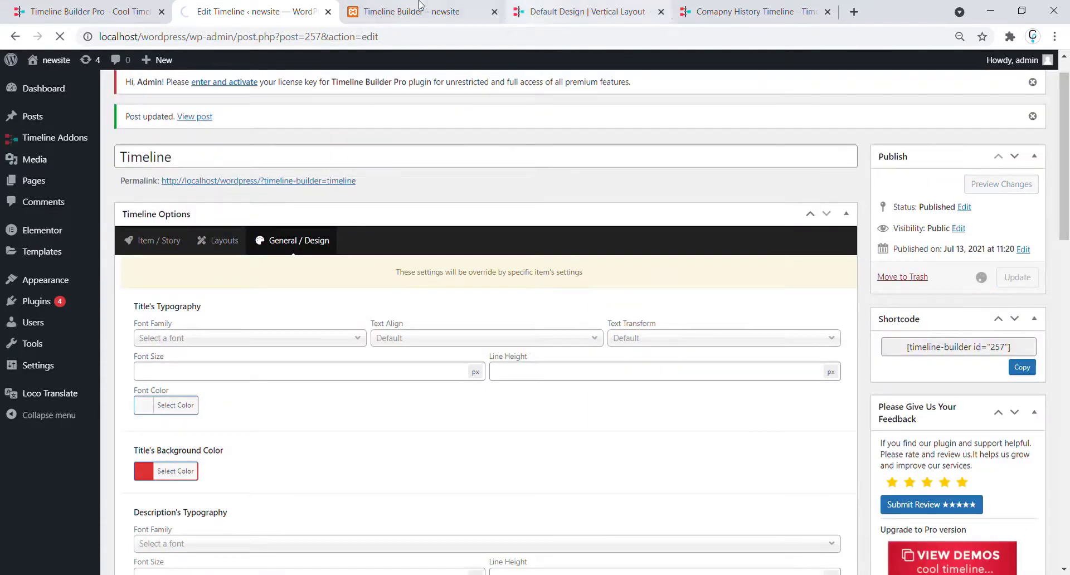
Reload the live timeline, compare it with the demo, and reopen General Design settings.
{"action": "left_click", "coordinate": [445, 5]}
{"action": "left_click", "coordinate": [390, 36]}
{"action": "key", "text": "Return"}
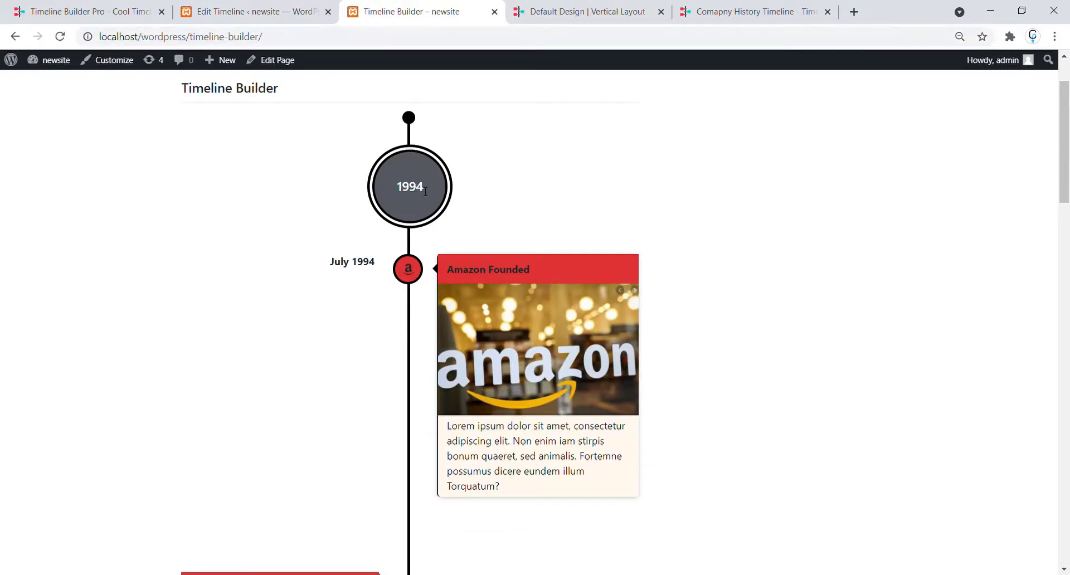
{"action": "key", "text": "ctrl+Tab"}
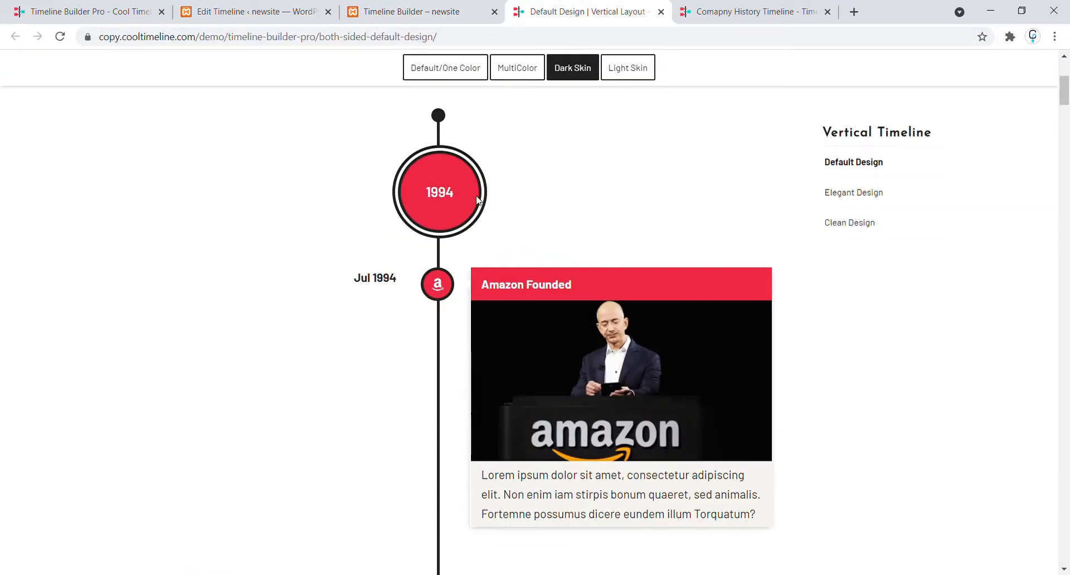
{"action": "left_click", "coordinate": [419, 6]}
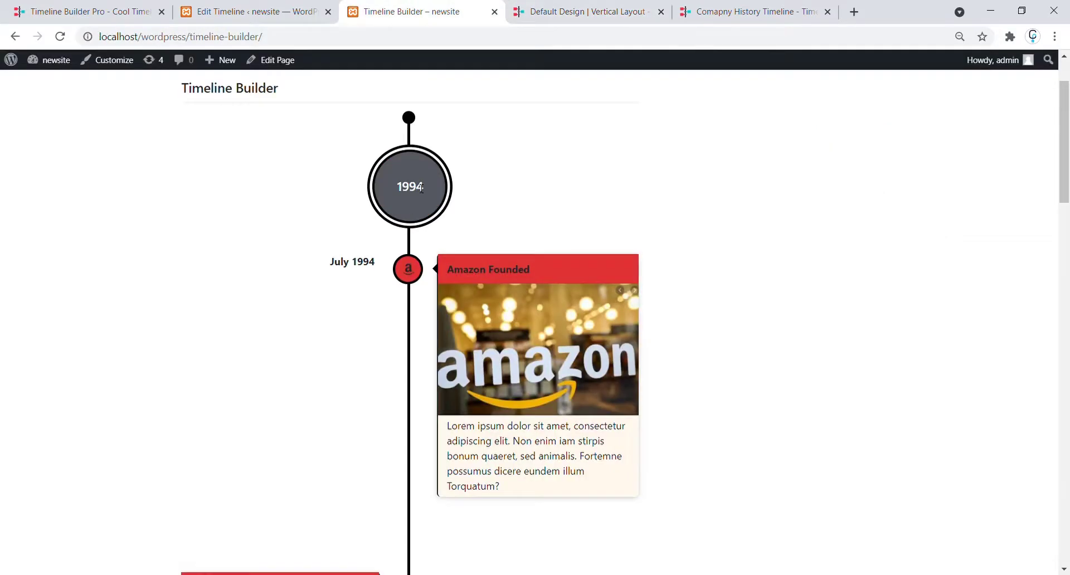
{"action": "key", "text": "ctrl+shift+Tab"}
{"action": "left_click", "coordinate": [309, 237]}
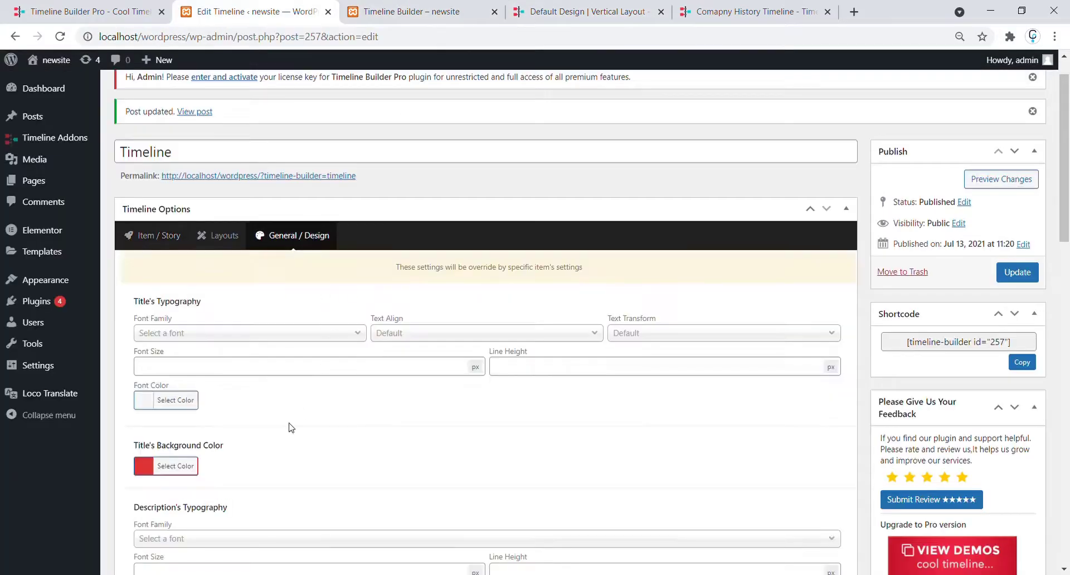
Set the Mid-line Label background colour to the red swatch and update the timeline.
{"action": "scroll", "coordinate": [289, 427], "scroll_direction": "down", "scroll_amount": 7}
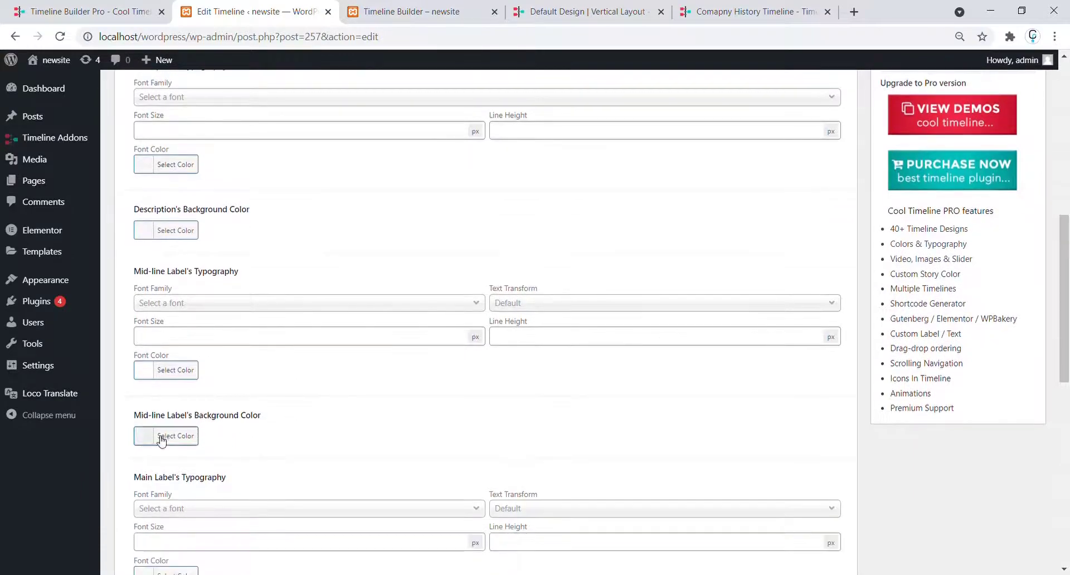
{"action": "left_click", "coordinate": [144, 439]}
{"action": "scroll", "coordinate": [146, 442], "scroll_direction": "down", "scroll_amount": 3}
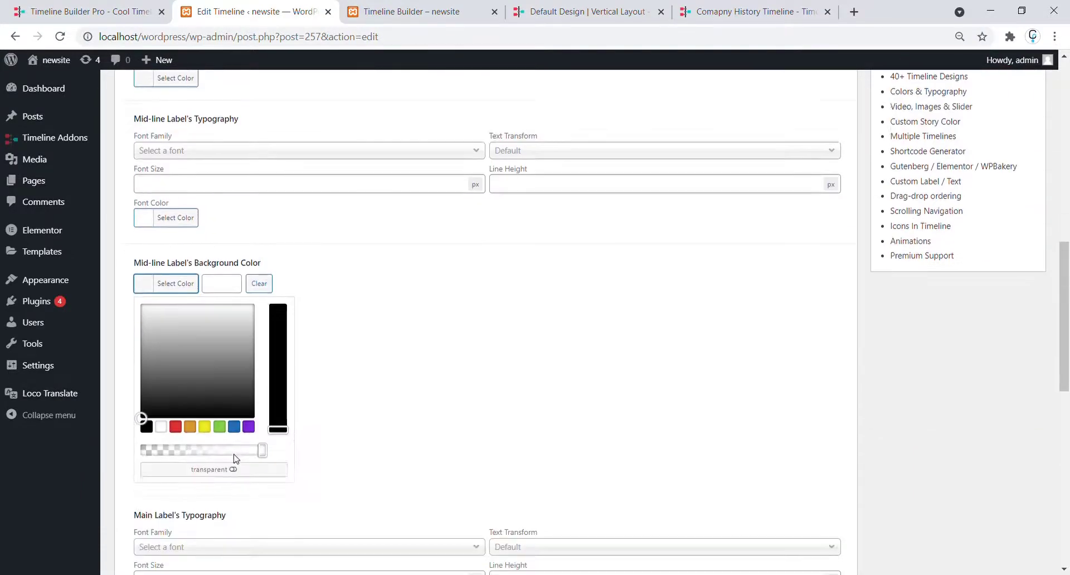
{"action": "left_click", "coordinate": [176, 429]}
{"action": "scroll", "coordinate": [430, 394], "scroll_direction": "up", "scroll_amount": 5}
{"action": "scroll", "coordinate": [430, 394], "scroll_direction": "up", "scroll_amount": 7}
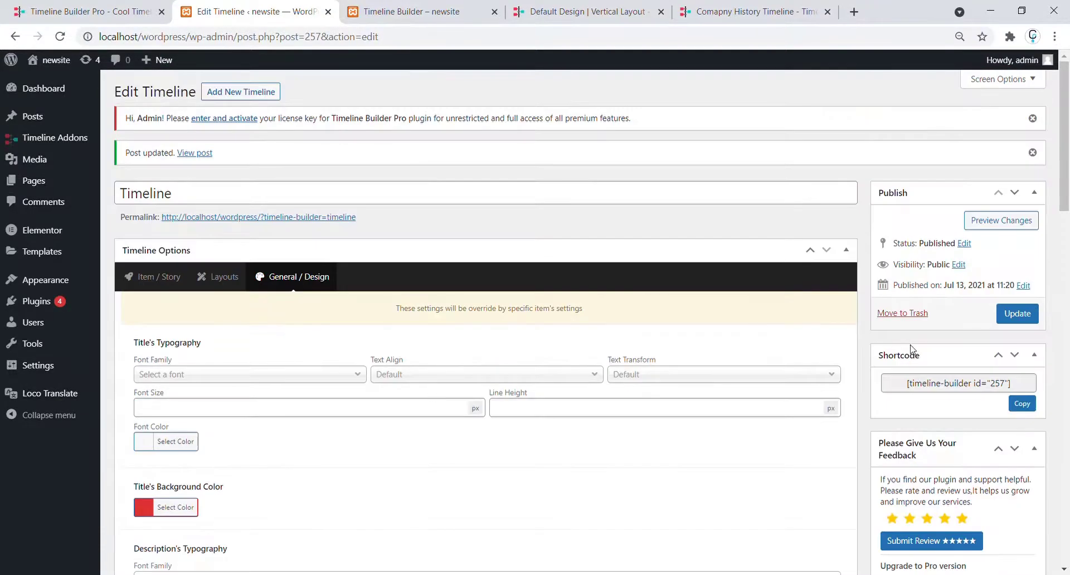
{"action": "left_click", "coordinate": [1017, 314]}
Reload the live timeline to see 1994 in white on red, then return to the editor.
{"action": "left_click", "coordinate": [459, 5]}
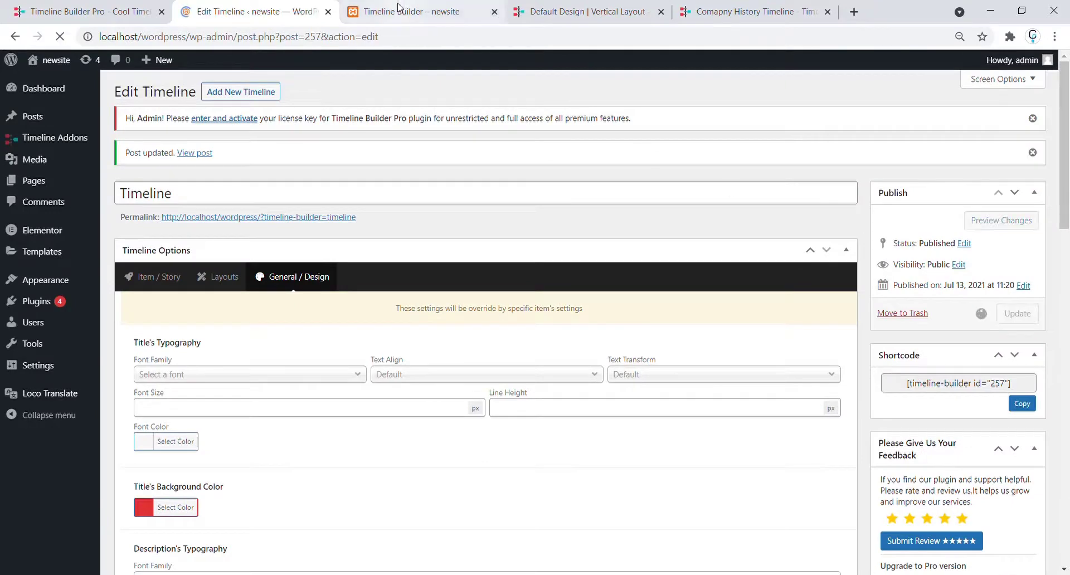
{"action": "left_click", "coordinate": [375, 36]}
{"action": "key", "text": "Return"}
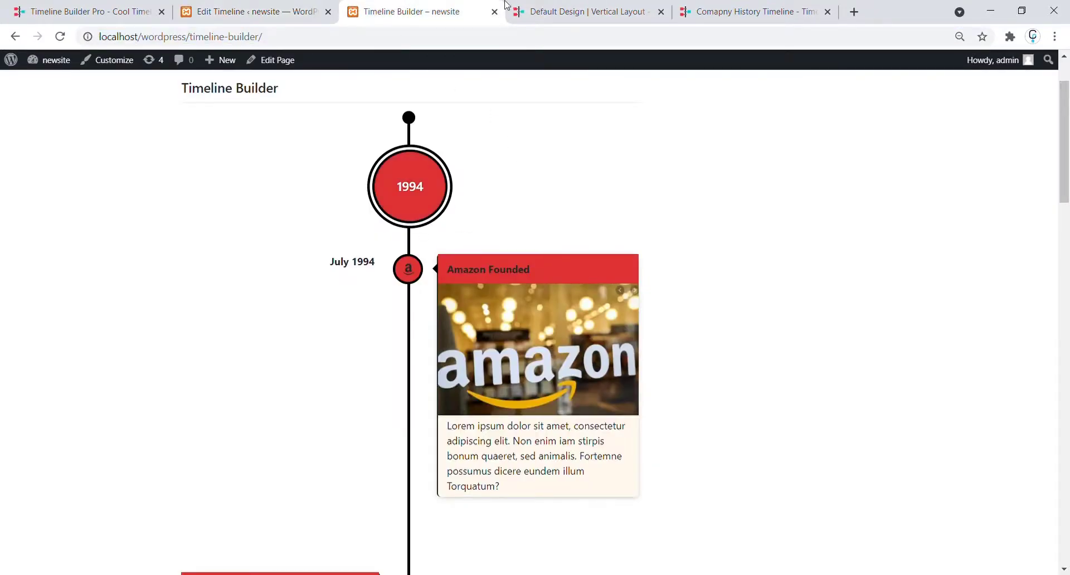
{"action": "key", "text": "ctrl+Page_Up"}
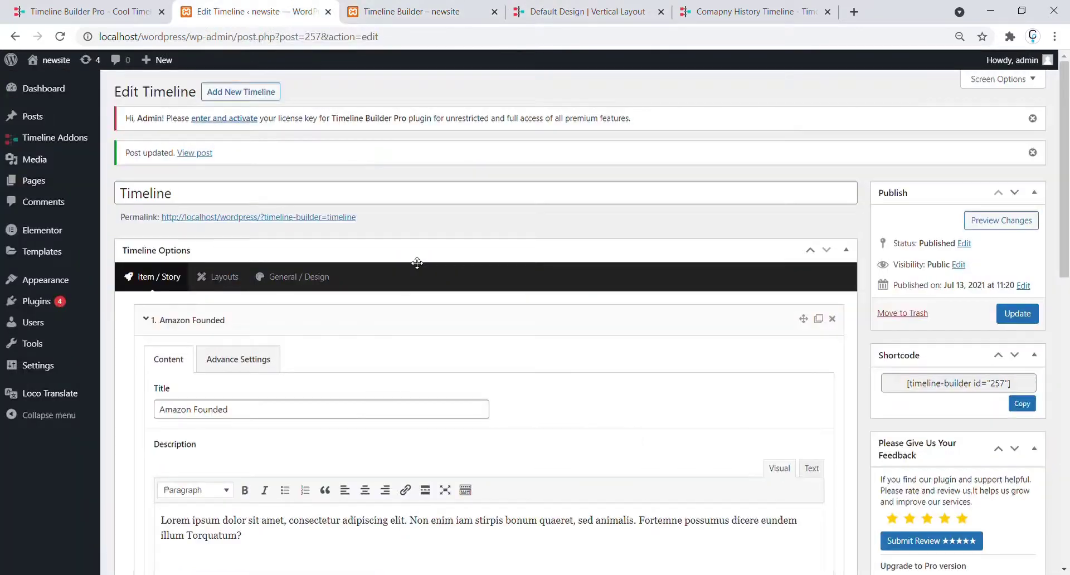
Choose the vertical timeline layout in the Layouts options and update.
{"action": "left_click", "coordinate": [538, 8]}
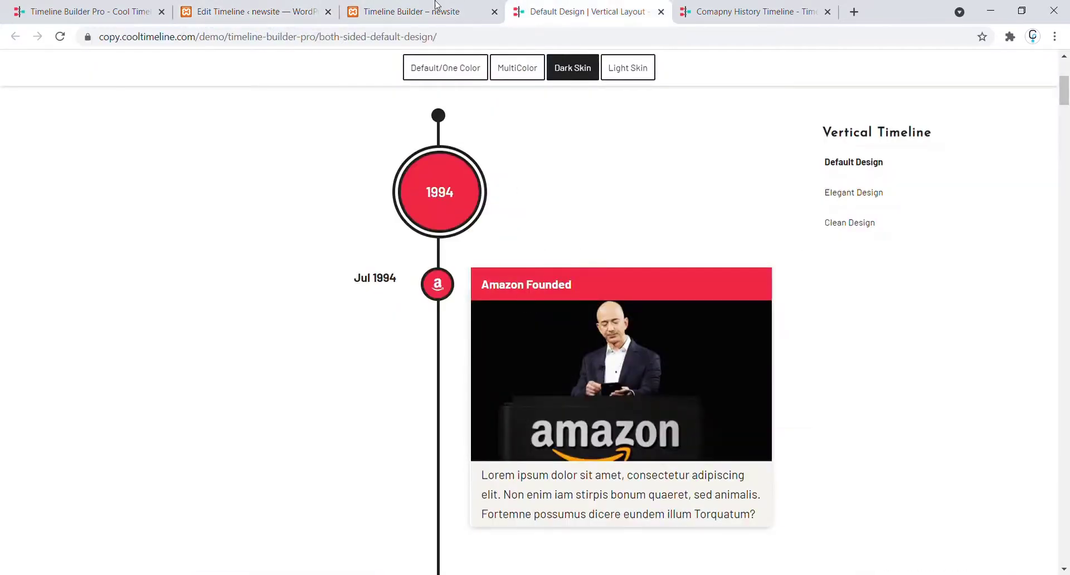
{"action": "left_click", "coordinate": [290, 4]}
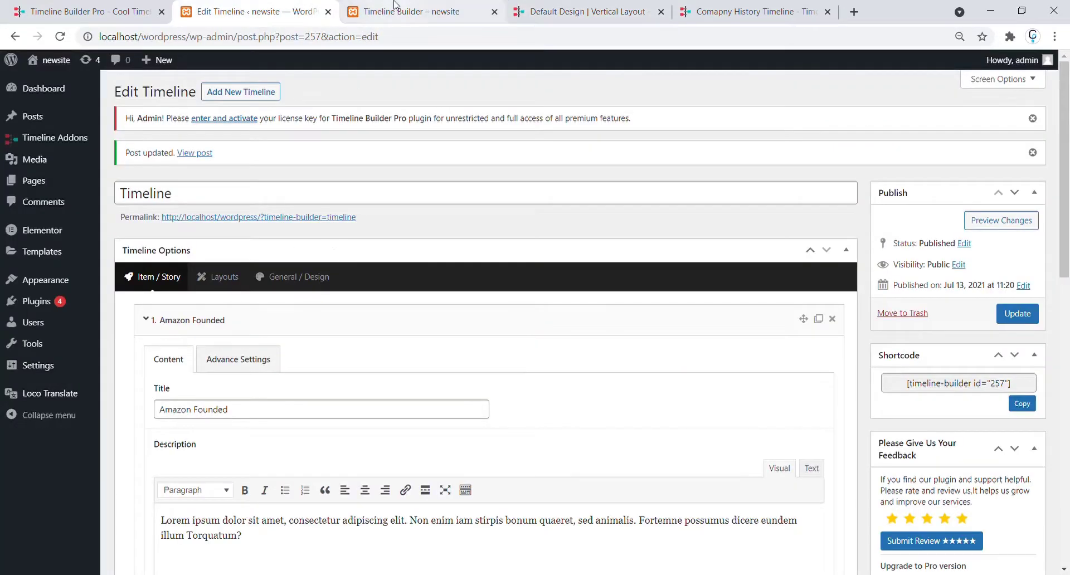
{"action": "left_click", "coordinate": [227, 278]}
{"action": "left_click", "coordinate": [232, 359]}
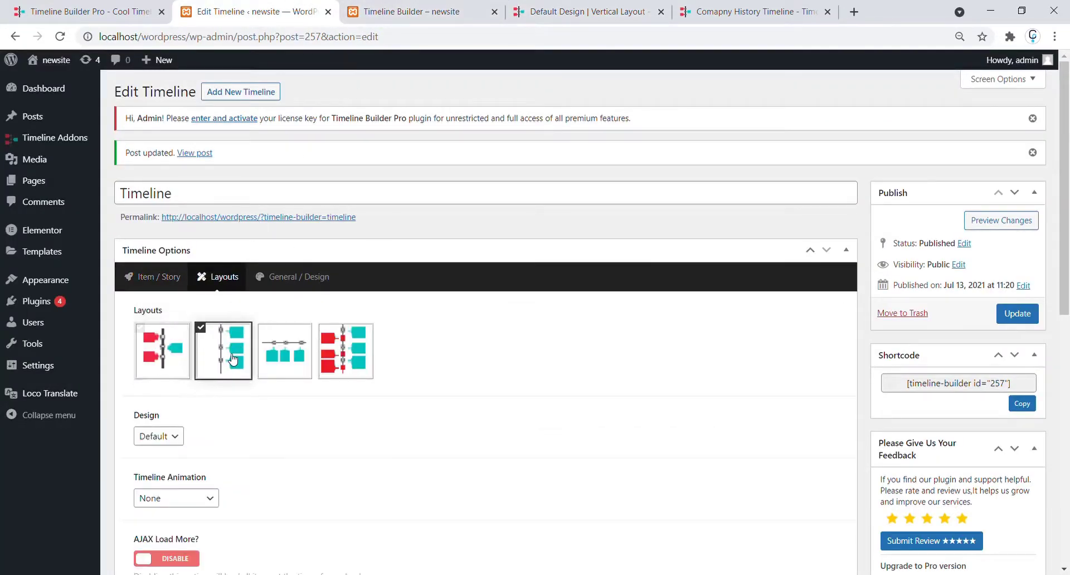
{"action": "scroll", "coordinate": [246, 390], "scroll_direction": "down", "scroll_amount": 1}
{"action": "left_click", "coordinate": [1017, 257]}
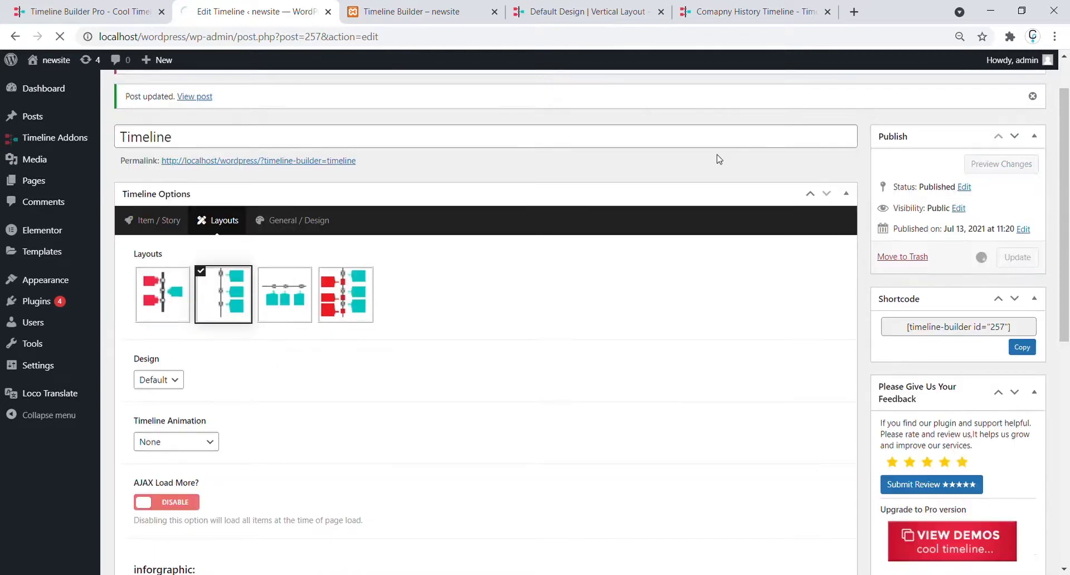
Reload the live timeline page and scroll through the vertical layout.
{"action": "left_click", "coordinate": [413, 11]}
{"action": "key", "text": "F5"}
{"action": "scroll", "coordinate": [505, 184], "scroll_direction": "down", "scroll_amount": 2}
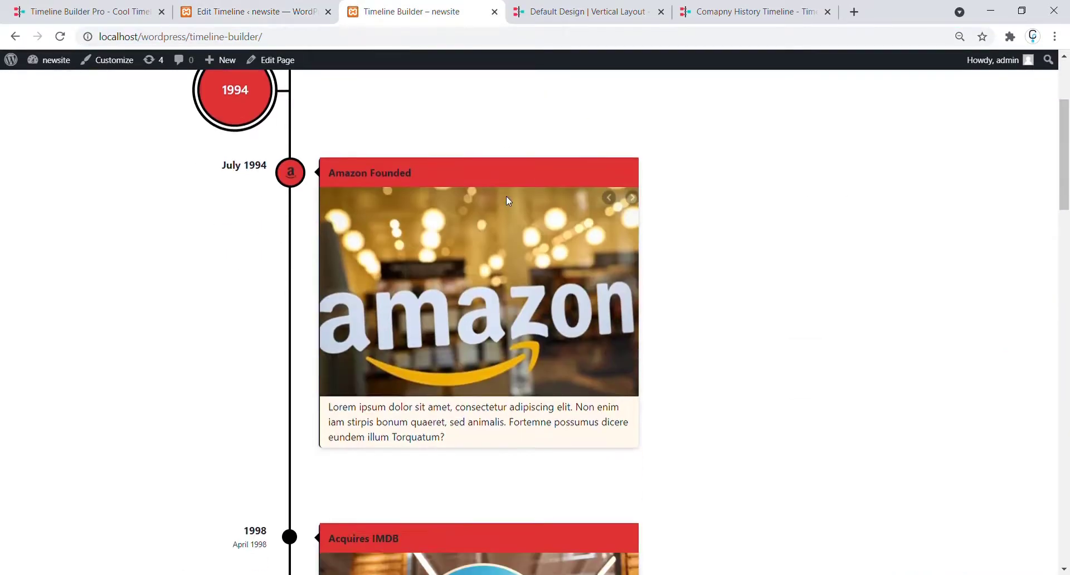
{"action": "scroll", "coordinate": [508, 201], "scroll_direction": "down", "scroll_amount": 15}
{"action": "scroll", "coordinate": [503, 201], "scroll_direction": "down", "scroll_amount": 1}
{"action": "scroll", "coordinate": [503, 201], "scroll_direction": "up", "scroll_amount": 7}
Set the timeline Design to Elegant and update.
{"action": "left_click", "coordinate": [250, 11]}
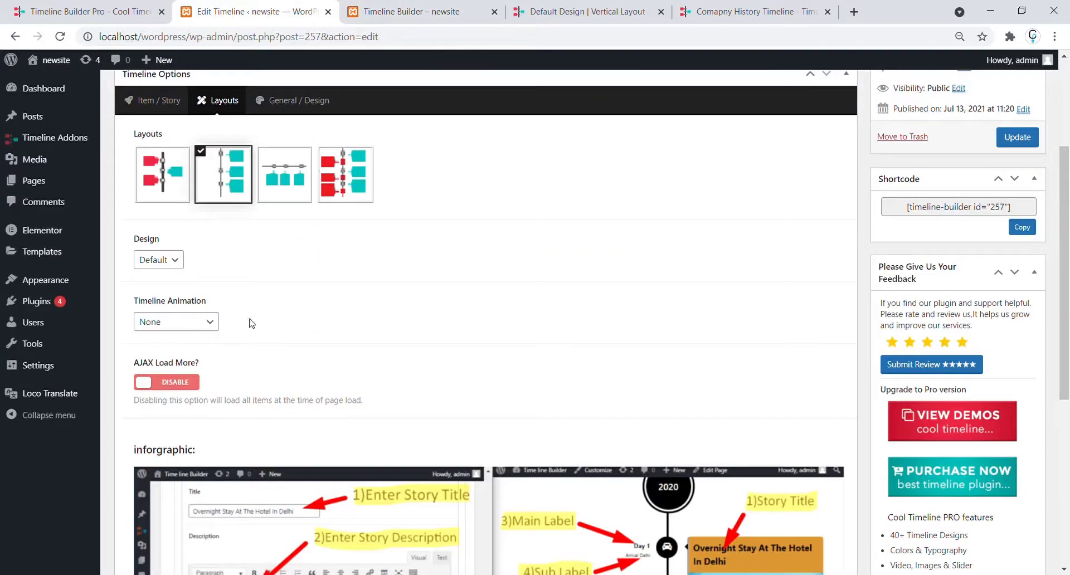
{"action": "left_click", "coordinate": [208, 323]}
{"action": "left_click", "coordinate": [182, 267]}
{"action": "key", "text": "Down"}
{"action": "scroll", "coordinate": [296, 225], "scroll_direction": "up", "scroll_amount": 3}
{"action": "left_click", "coordinate": [1009, 287]}
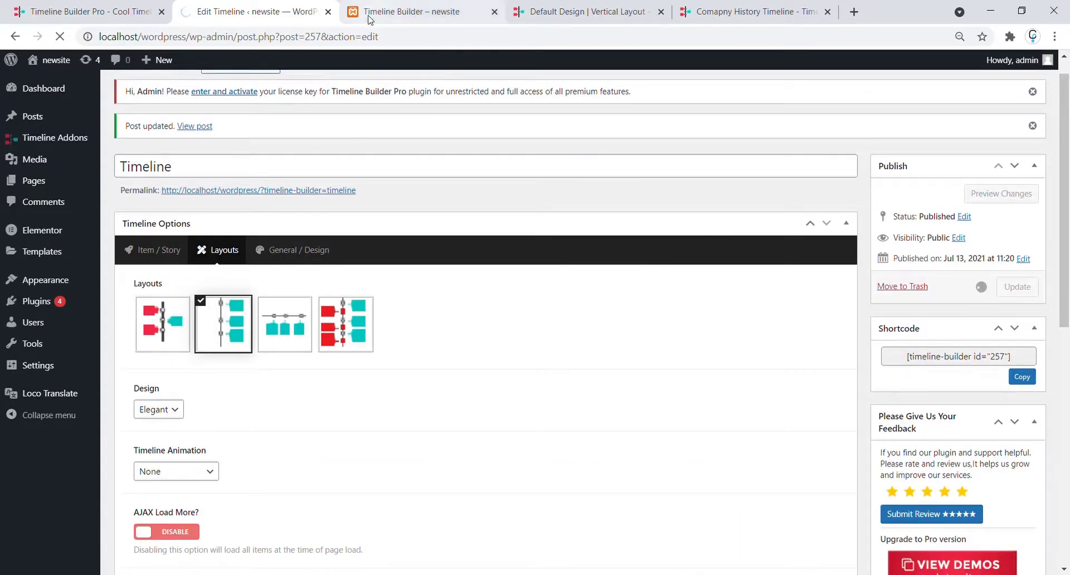
Reload the live page and review the Elegant timeline's square markers.
{"action": "left_click", "coordinate": [413, 11]}
{"action": "left_click", "coordinate": [333, 41]}
{"action": "key", "text": "Return"}
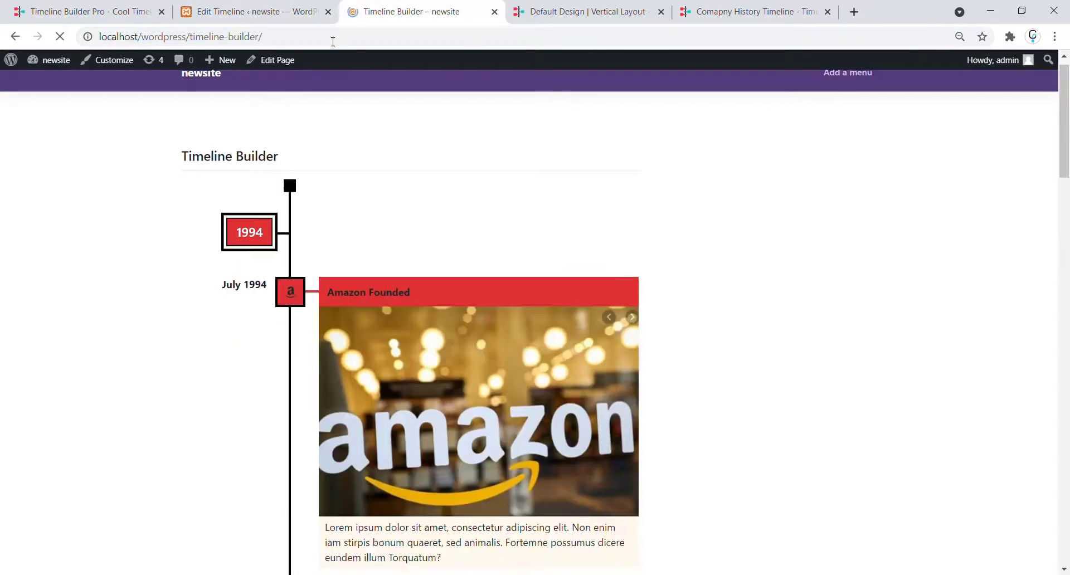
{"action": "scroll", "coordinate": [370, 266], "scroll_direction": "down", "scroll_amount": 7}
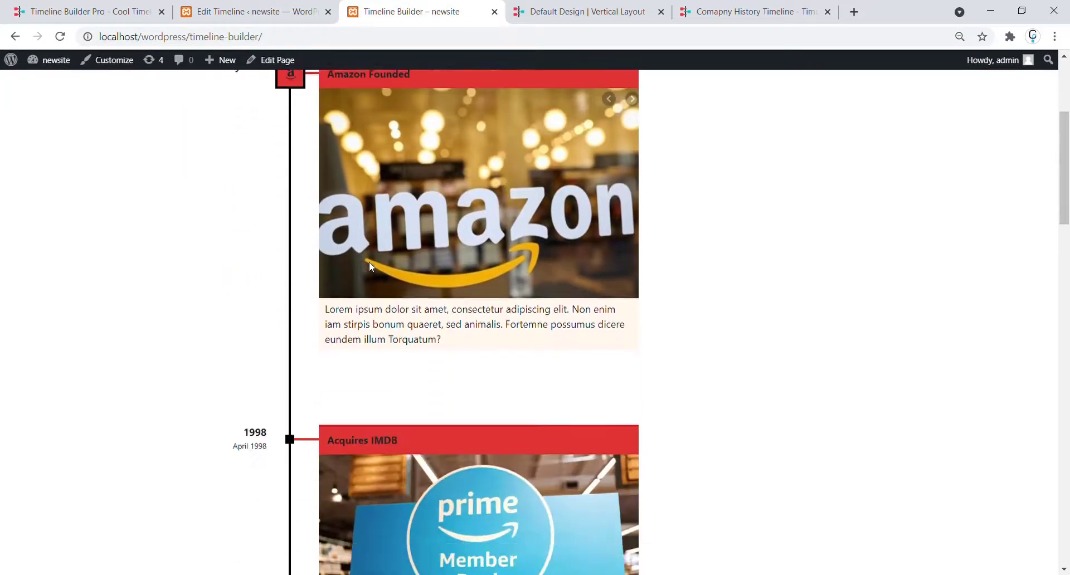
{"action": "scroll", "coordinate": [369, 262], "scroll_direction": "up", "scroll_amount": 9}
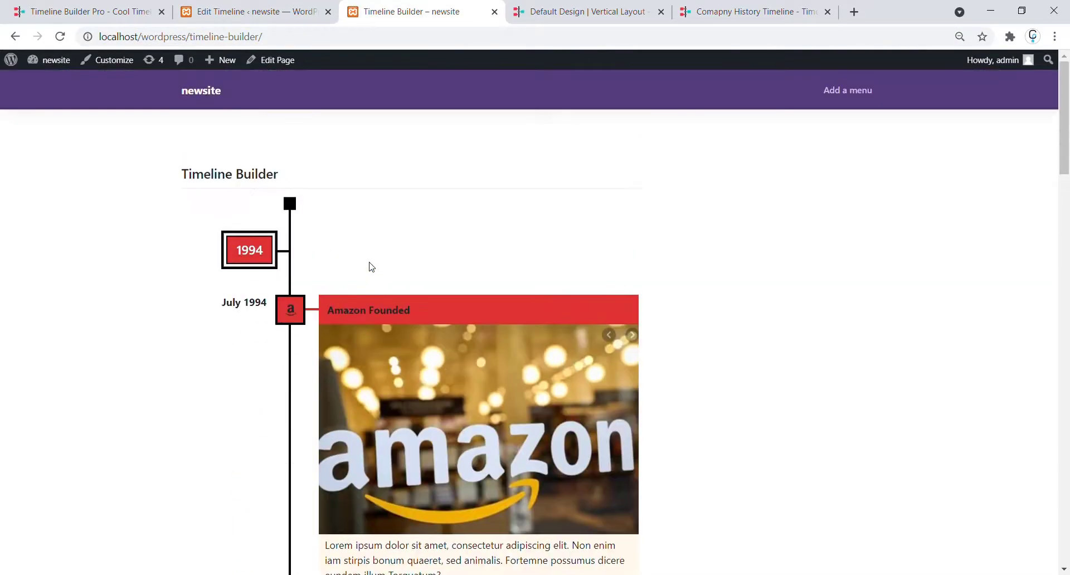
Enable AJAX Load More and clear the default 3 from No. of items to load.
{"action": "left_click", "coordinate": [251, 11]}
{"action": "left_click_drag", "start_coordinate": [135, 367], "coordinate": [207, 366]}
{"action": "left_click", "coordinate": [206, 367]}
{"action": "left_click", "coordinate": [152, 386]}
{"action": "left_click", "coordinate": [169, 464]}
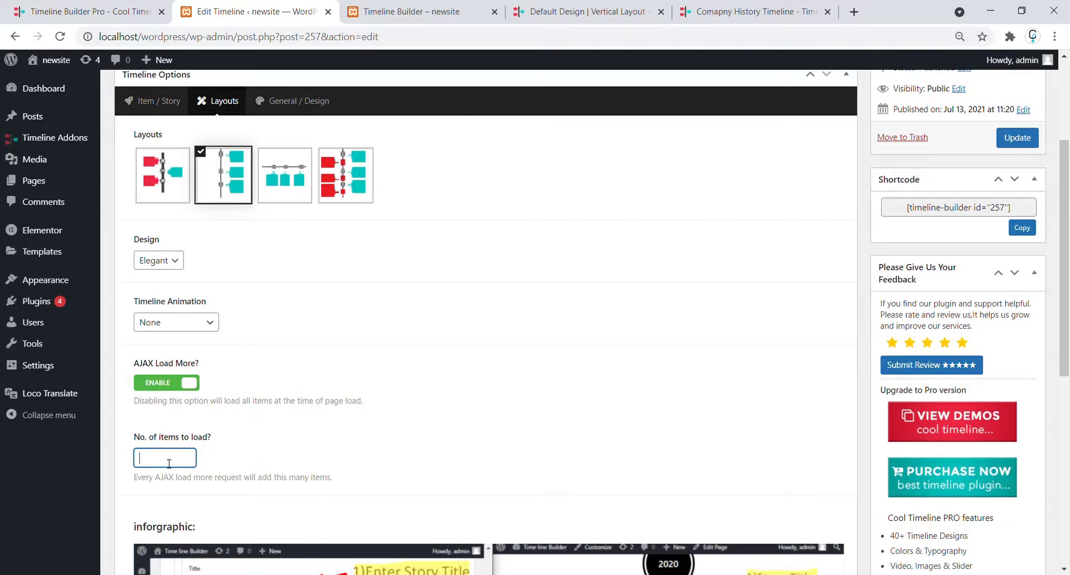
Save 2 as the items-per-load value and reload the live timeline page.
{"action": "scroll", "coordinate": [714, 363], "scroll_direction": "up", "scroll_amount": 1}
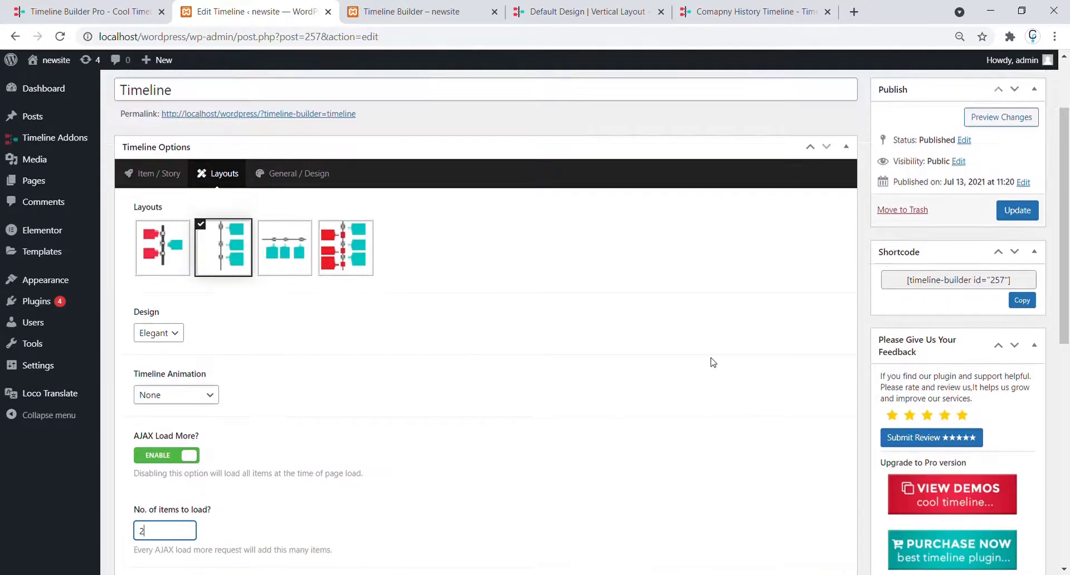
{"action": "left_click", "coordinate": [1019, 212]}
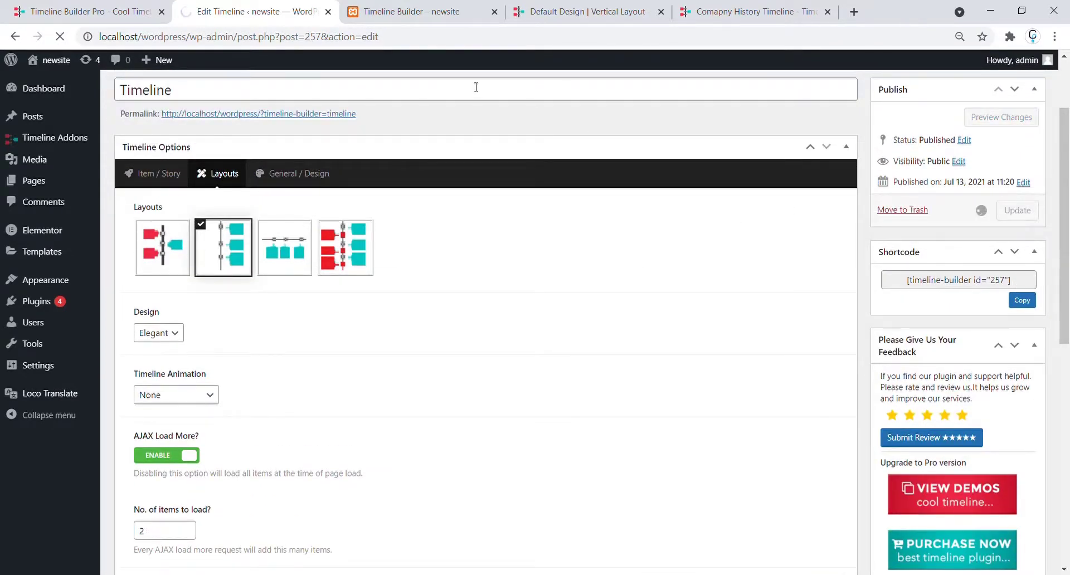
{"action": "left_click", "coordinate": [413, 11]}
{"action": "left_click", "coordinate": [363, 38]}
{"action": "key", "text": "Return"}
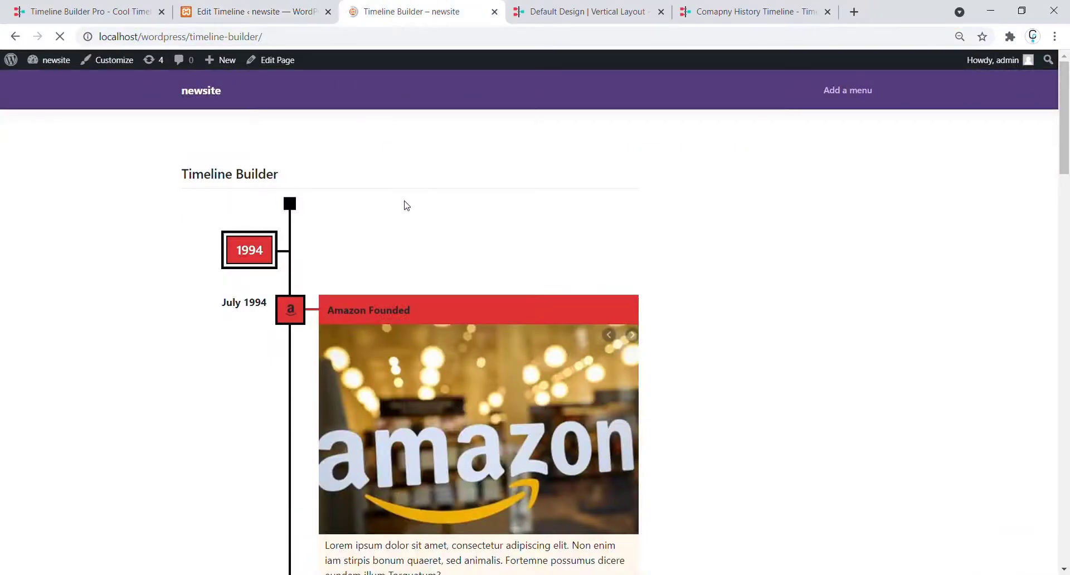
Scroll the live timeline to its last entry and back, then show the Default Design demo.
{"action": "scroll", "coordinate": [409, 288], "scroll_direction": "down", "scroll_amount": 10}
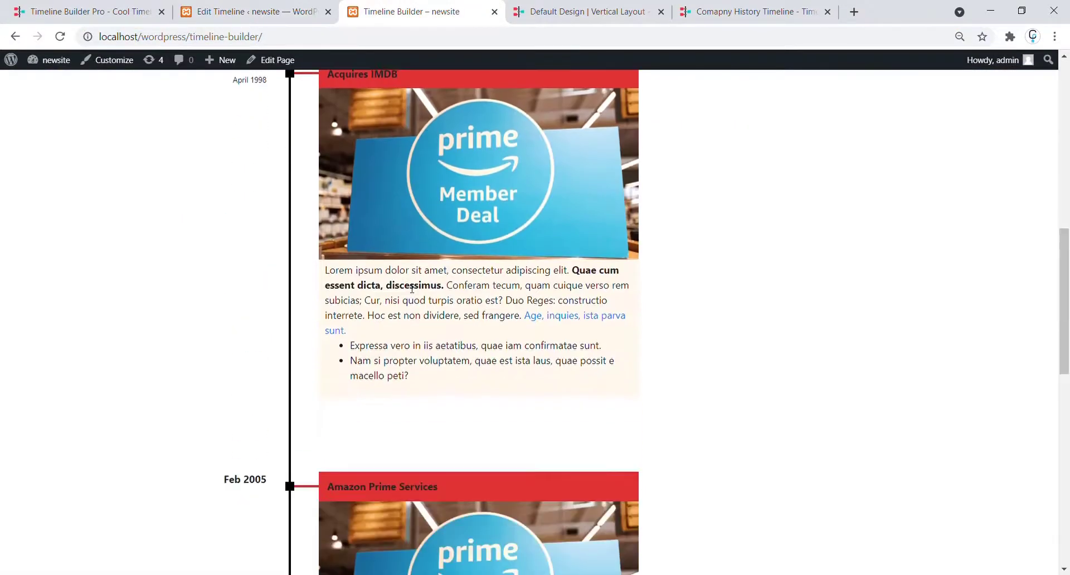
{"action": "scroll", "coordinate": [418, 394], "scroll_direction": "up", "scroll_amount": 8}
{"action": "scroll", "coordinate": [418, 395], "scroll_direction": "down", "scroll_amount": 10}
{"action": "scroll", "coordinate": [418, 394], "scroll_direction": "up", "scroll_amount": 12}
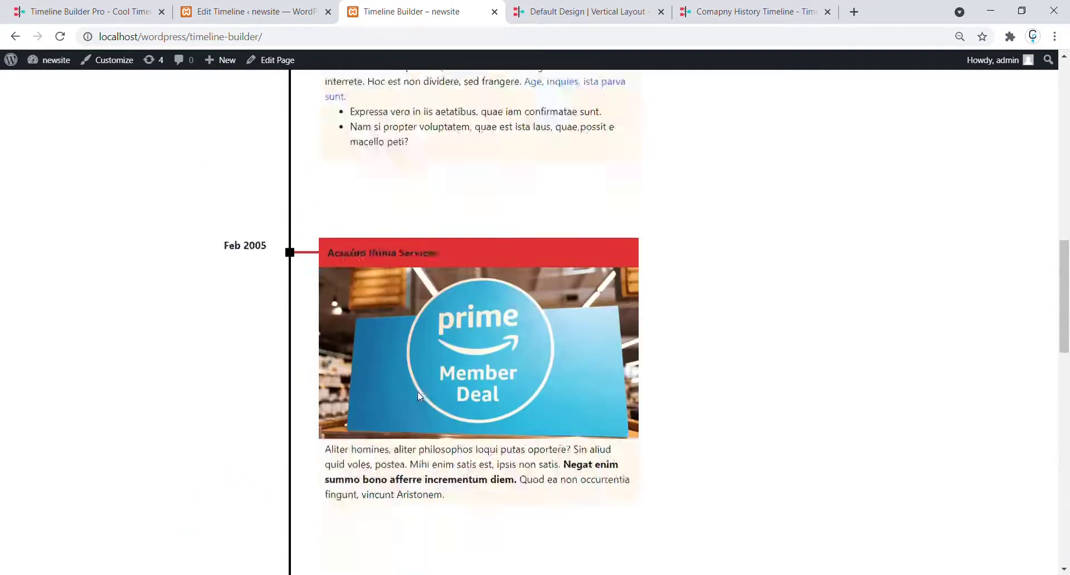
{"action": "scroll", "coordinate": [421, 397], "scroll_direction": "down", "scroll_amount": 8}
{"action": "scroll", "coordinate": [420, 397], "scroll_direction": "down", "scroll_amount": 8}
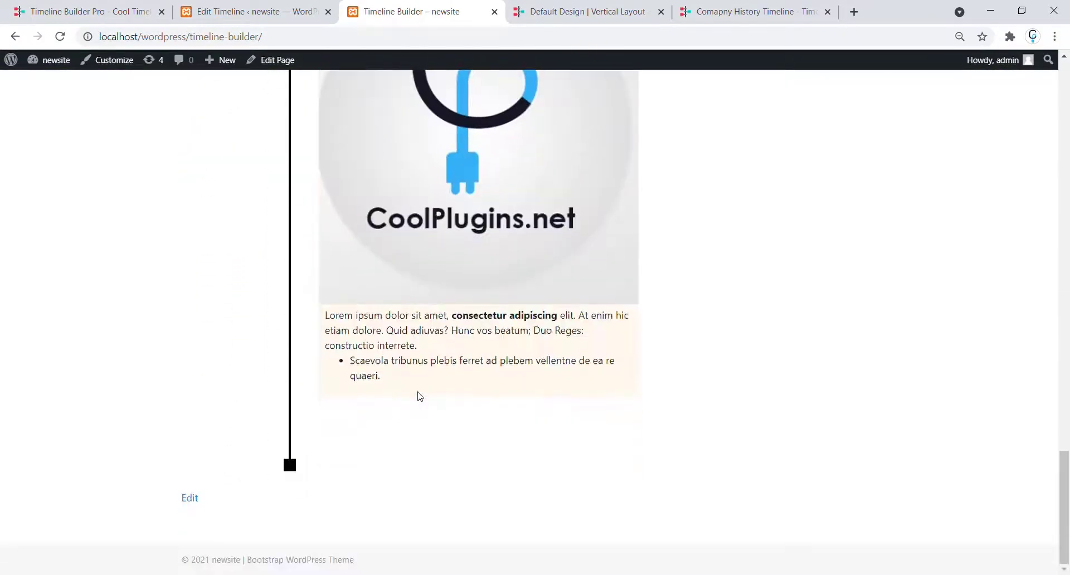
{"action": "scroll", "coordinate": [418, 396], "scroll_direction": "up", "scroll_amount": 5}
{"action": "key", "text": "ctrl+Tab"}
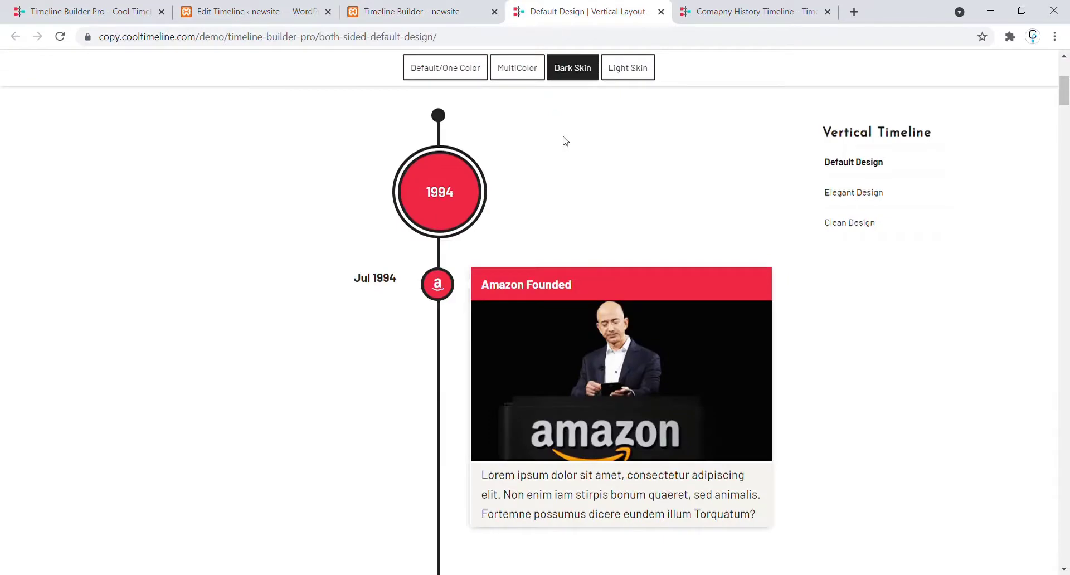